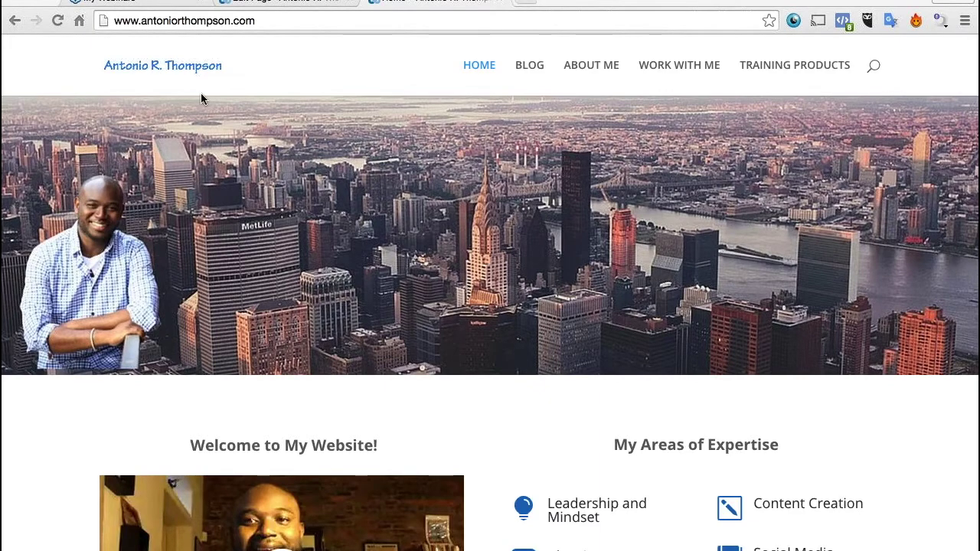
Scroll down through the antoniorthompson.com Home page modules
scroll(296, 303, "down", 2)
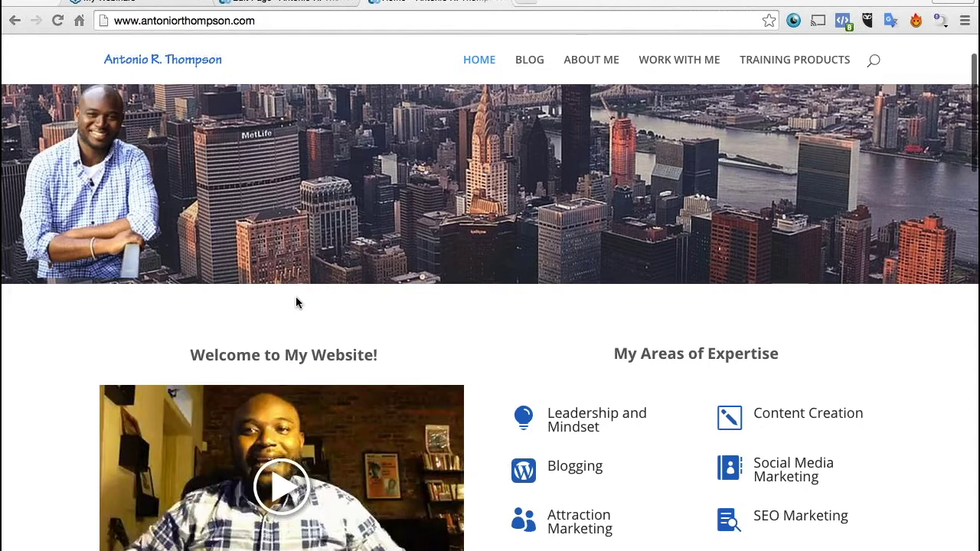
scroll(296, 303, "down", 3)
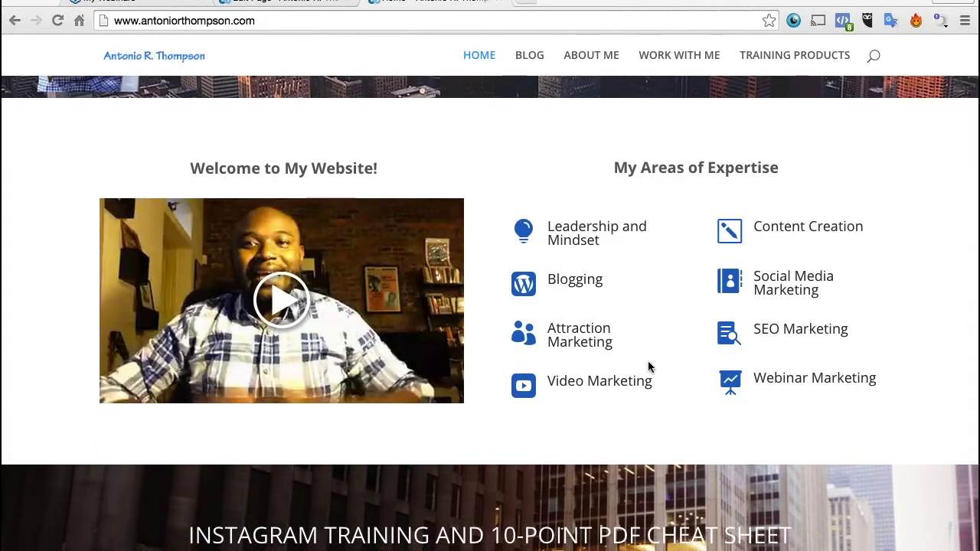
scroll(648, 360, "down", 1)
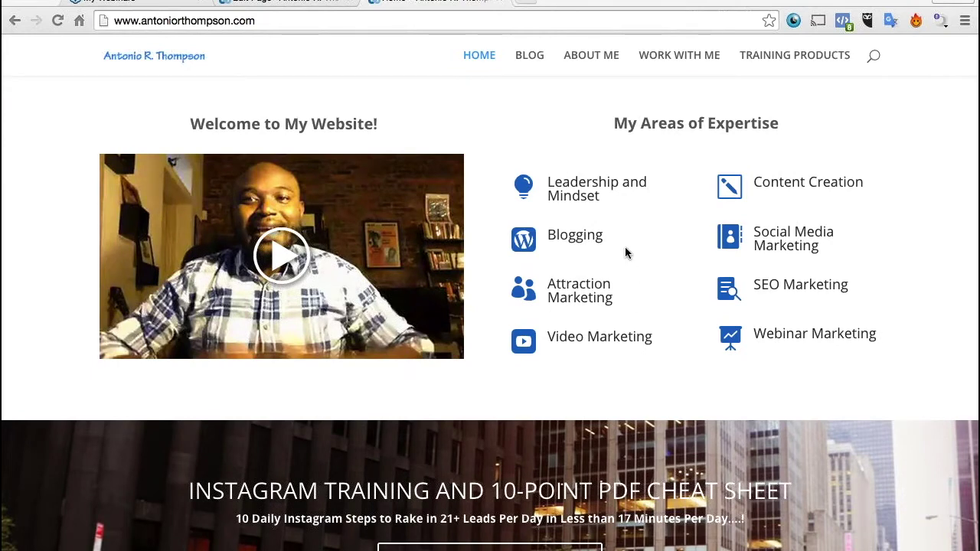
scroll(624, 247, "down", 3)
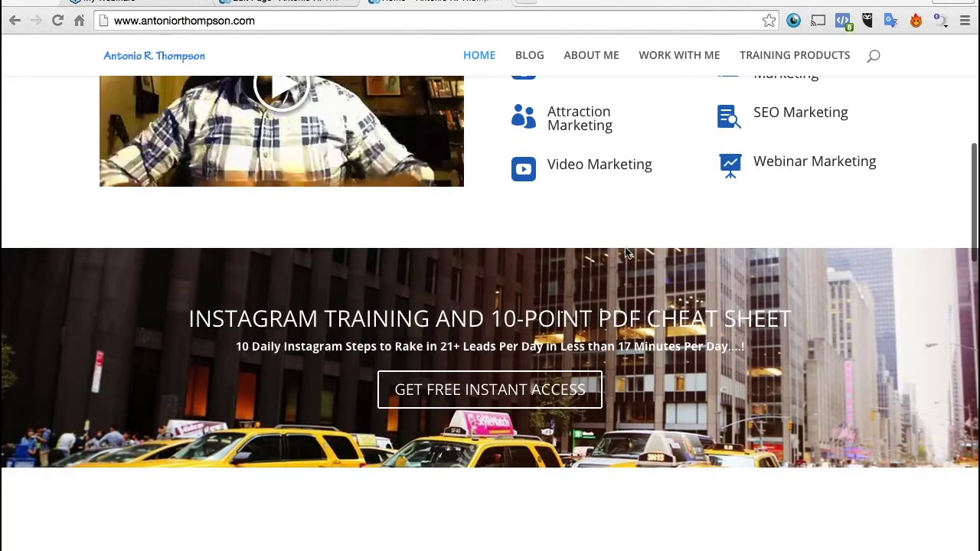
scroll(536, 245, "down", 2)
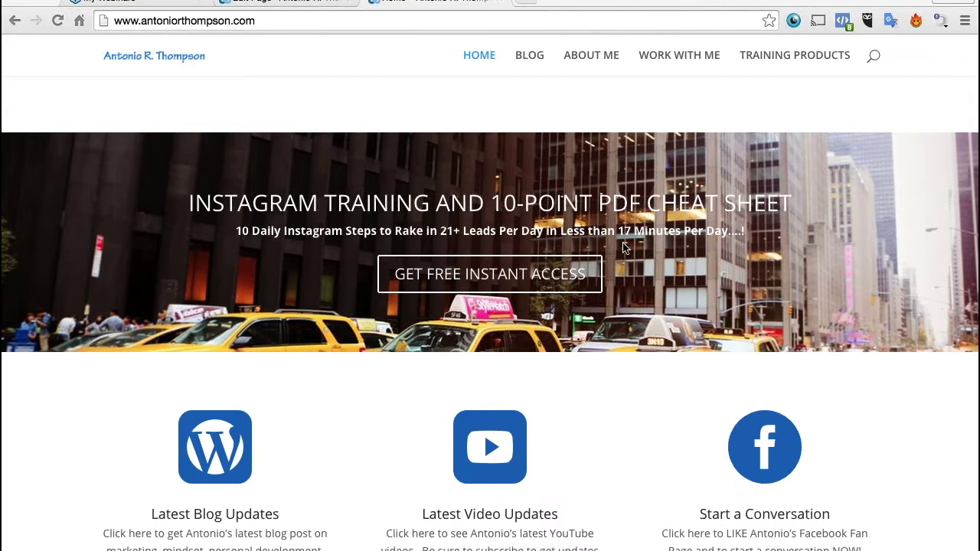
scroll(624, 247, "down", 5)
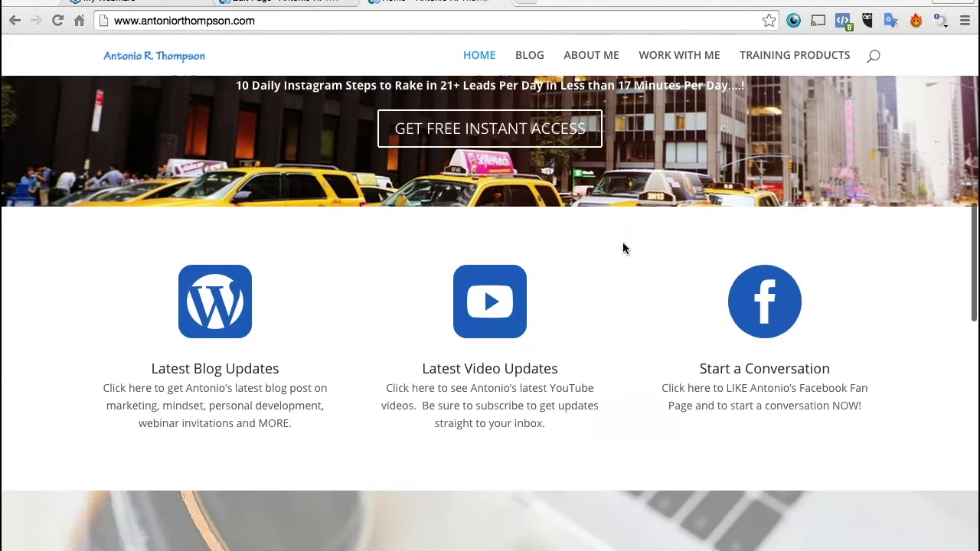
scroll(347, 232, "down", 1)
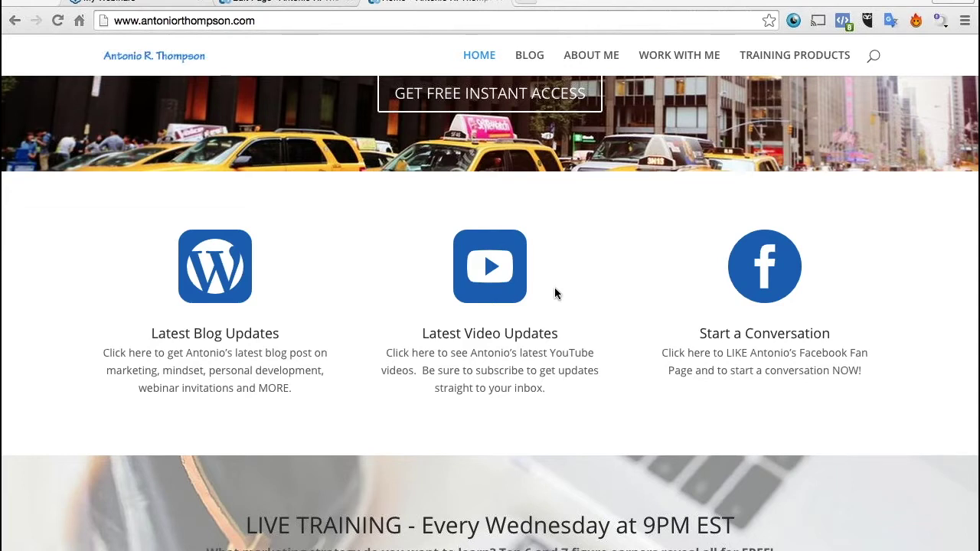
scroll(554, 292, "down", 1)
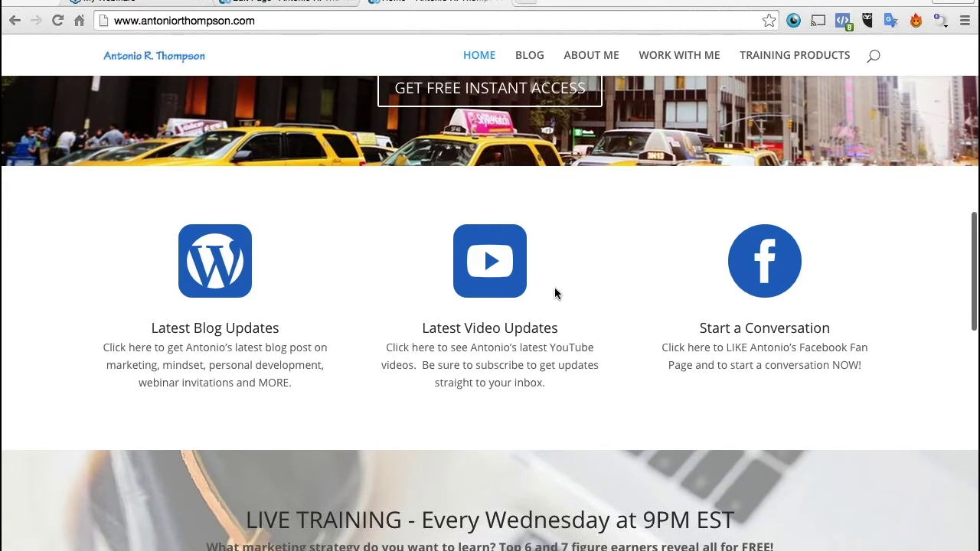
scroll(554, 293, "down", 5)
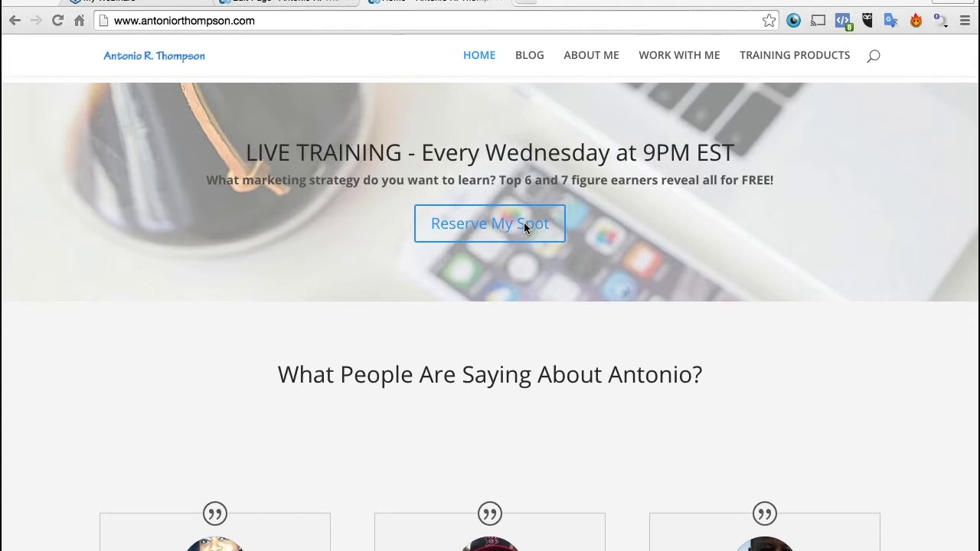
Reach the testimonials, scroll back up, and load mlspsites.com in a new tab
scroll(524, 224, "down", 1)
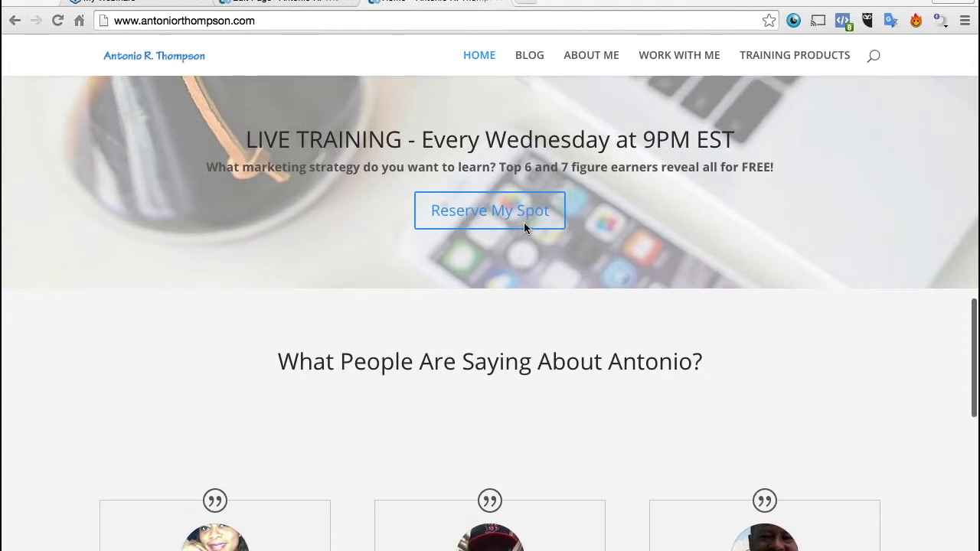
scroll(523, 224, "down", 5)
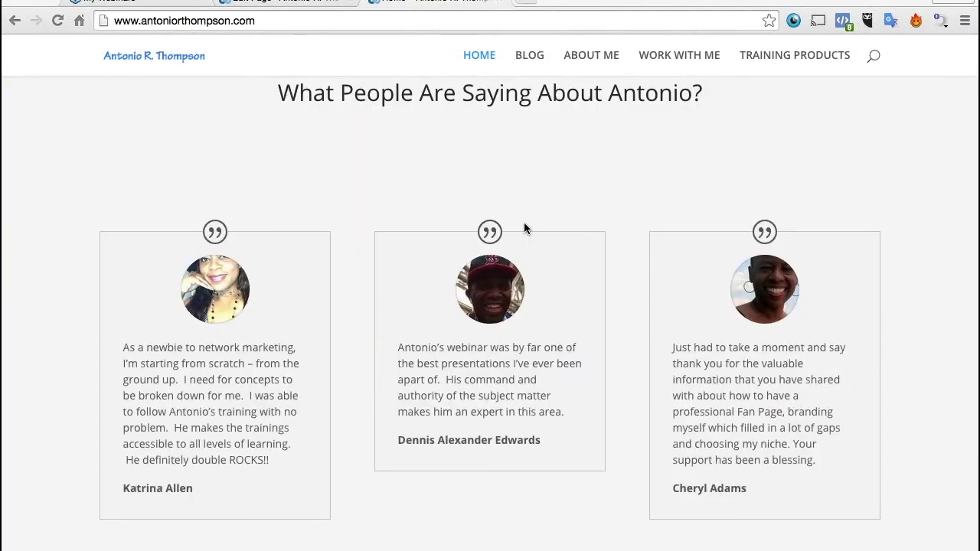
scroll(524, 228, "up", 10)
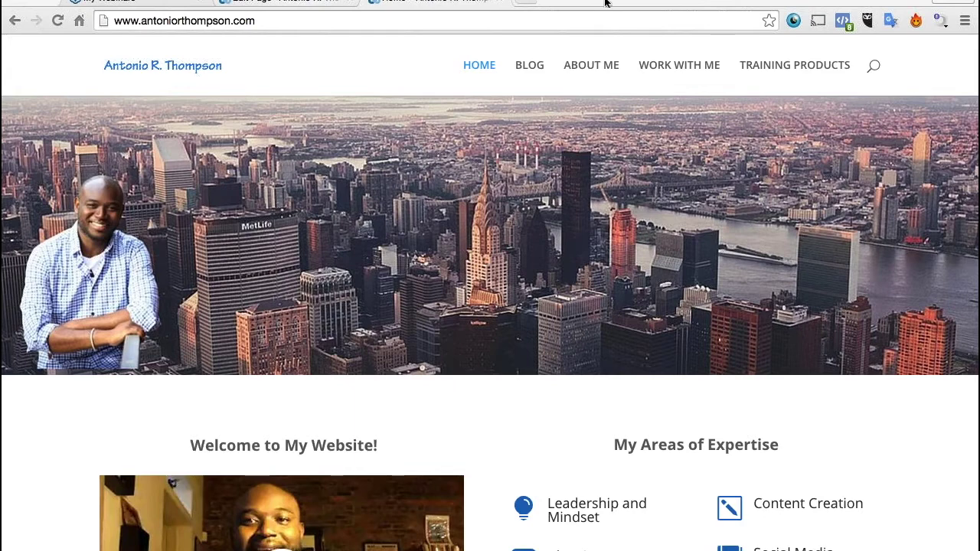
key("super+t")
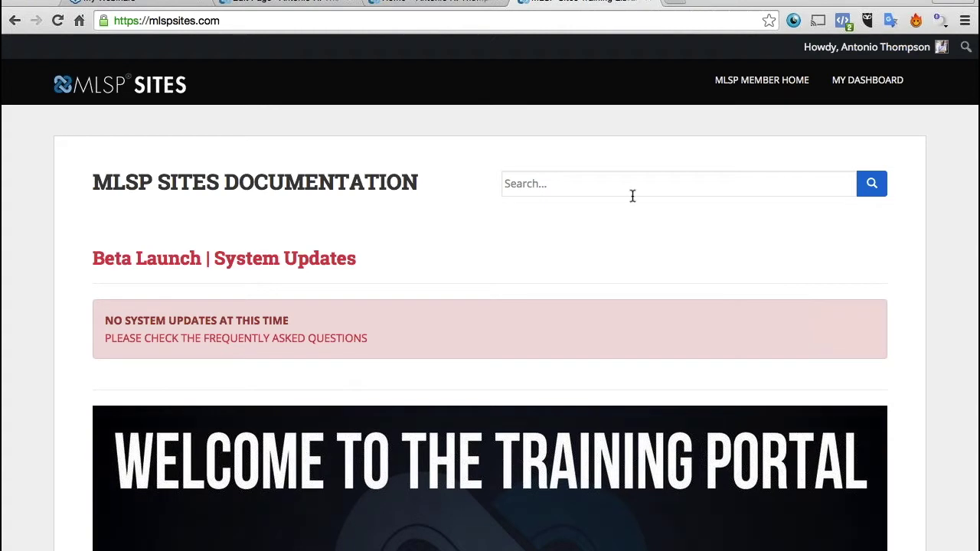
Scroll through the MLSP Sites documentation and plugin/theme guides
scroll(651, 328, "down", 3)
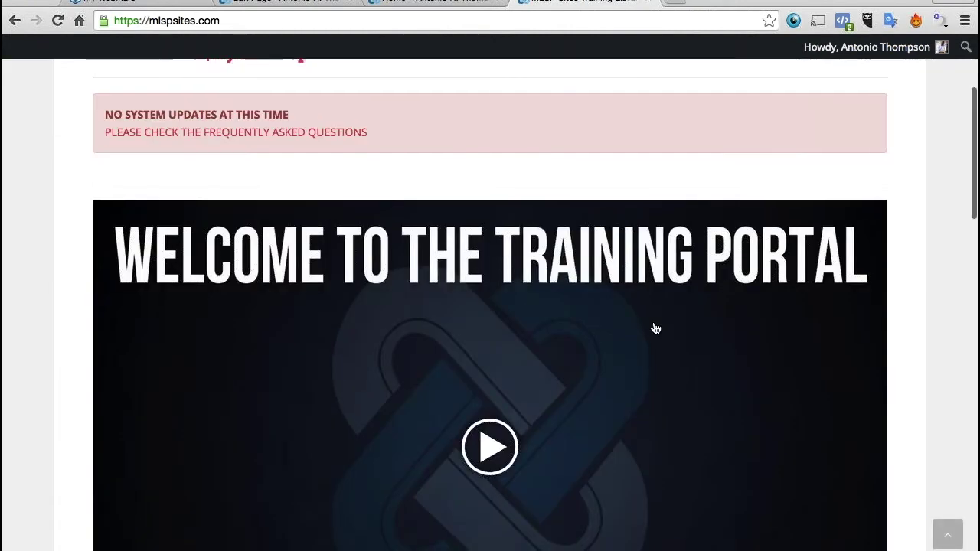
scroll(655, 328, "down", 2)
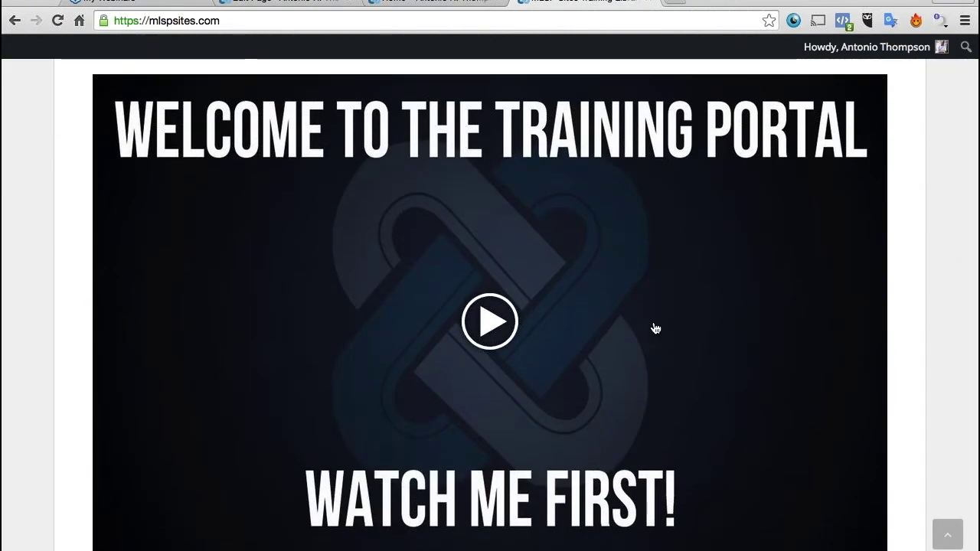
scroll(652, 333, "down", 1)
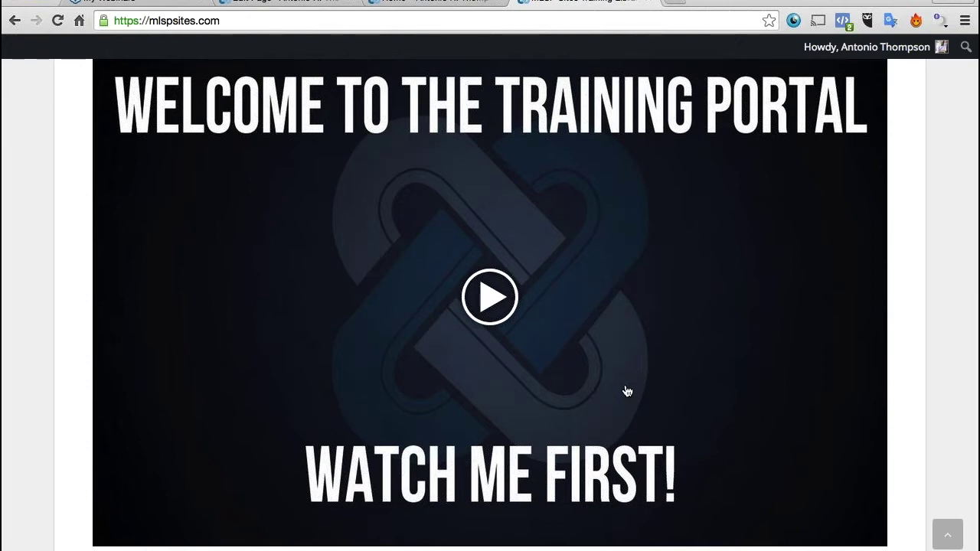
scroll(626, 391, "down", 3)
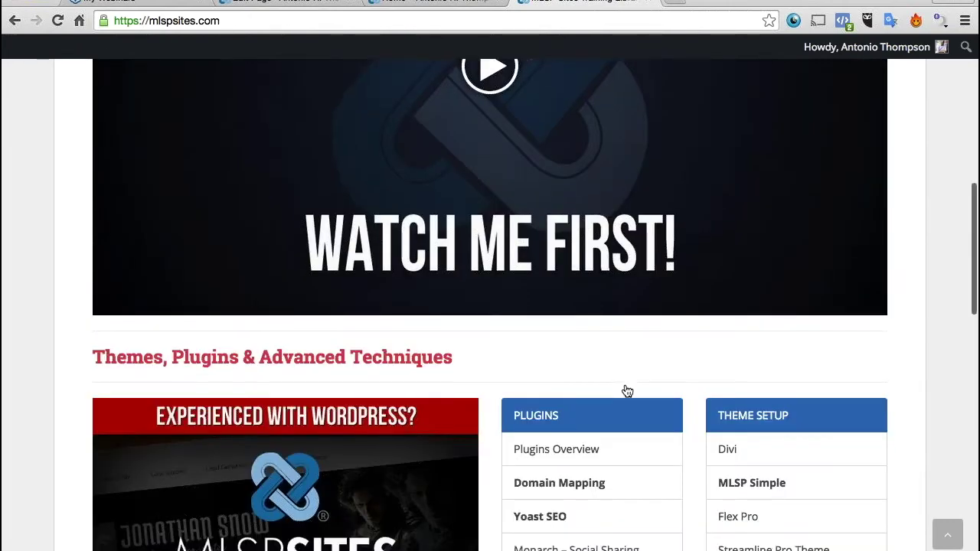
scroll(627, 392, "down", 2)
scroll(626, 392, "down", 2)
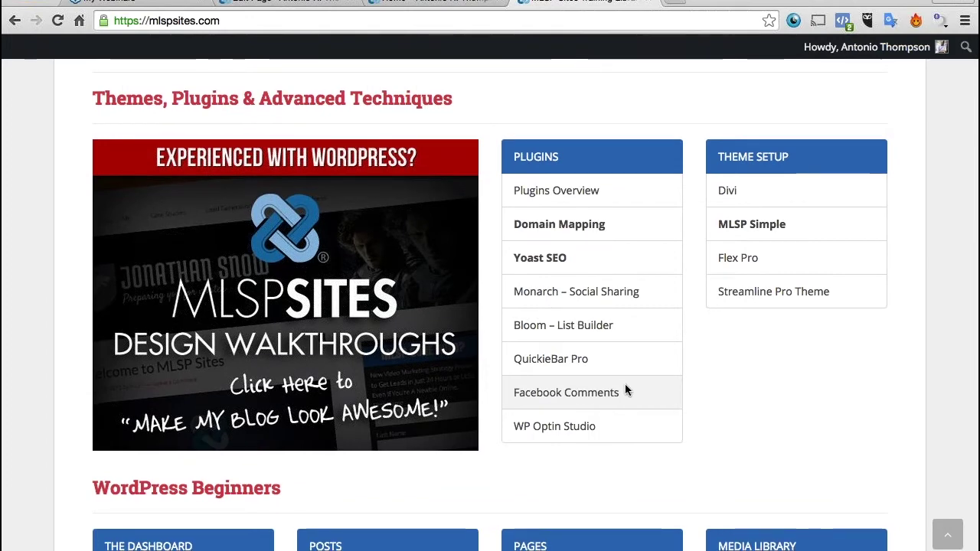
scroll(624, 390, "down", 1)
scroll(625, 390, "up", 1)
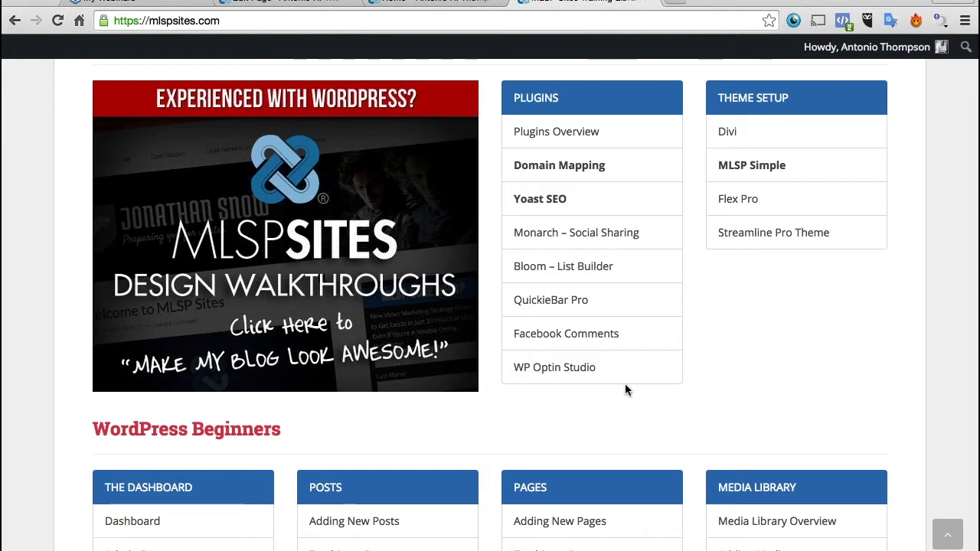
Return to the top of the portal and go to MY DASHBOARD in WordPress admin
scroll(624, 383, "down", 1)
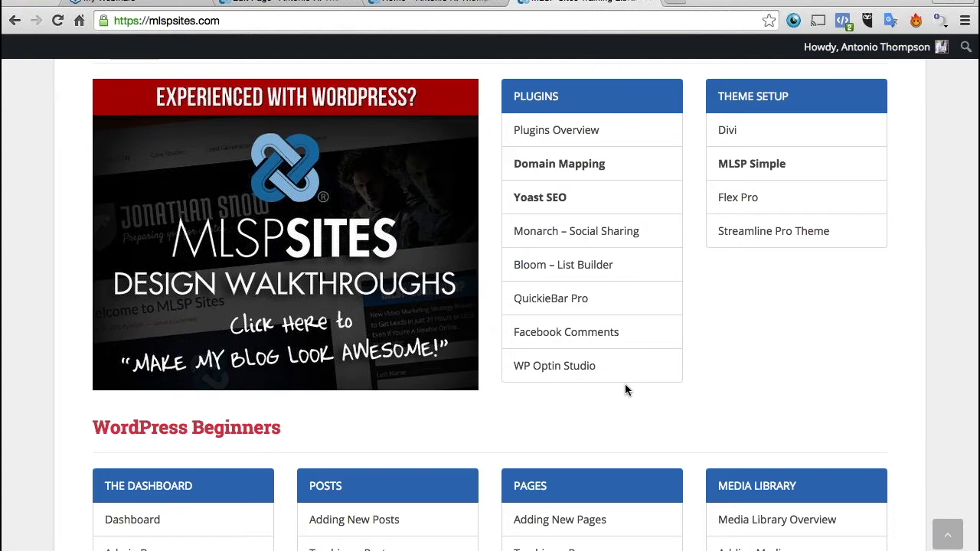
scroll(625, 385, "up", 2)
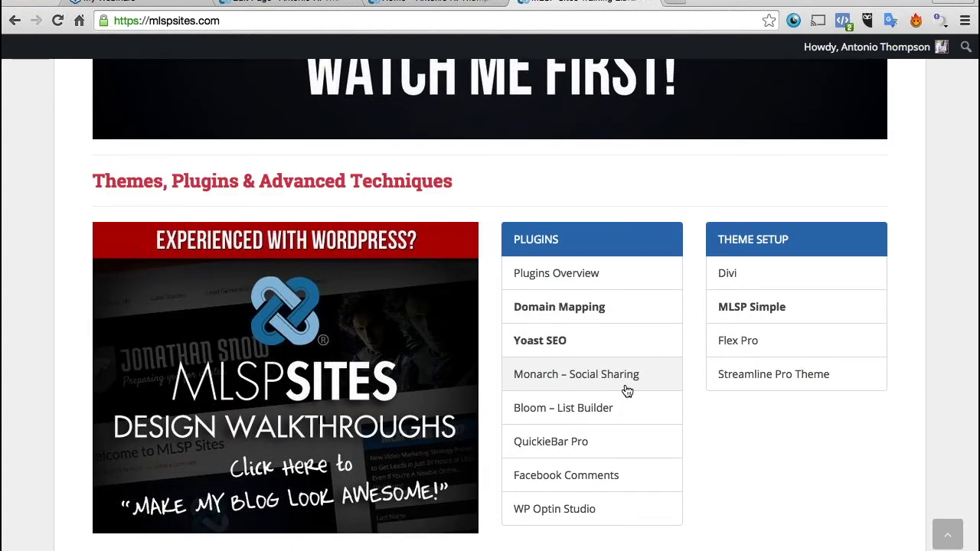
scroll(626, 391, "down", 2)
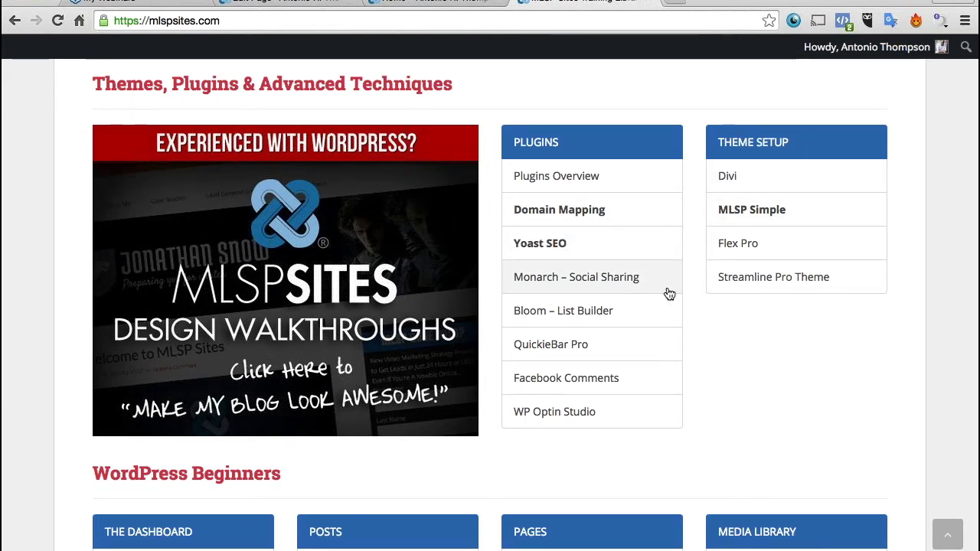
scroll(669, 294, "up", 3)
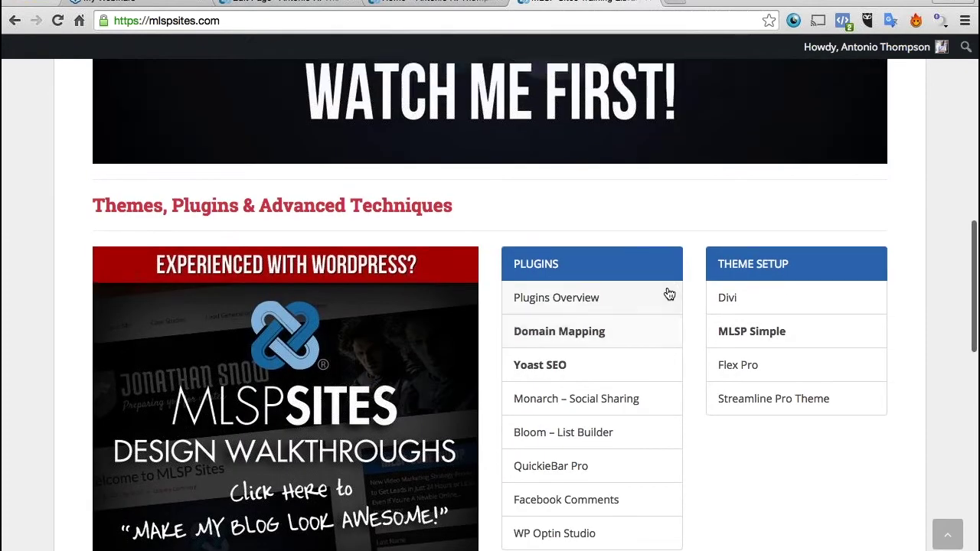
scroll(669, 294, "up", 5)
scroll(669, 294, "up", 4)
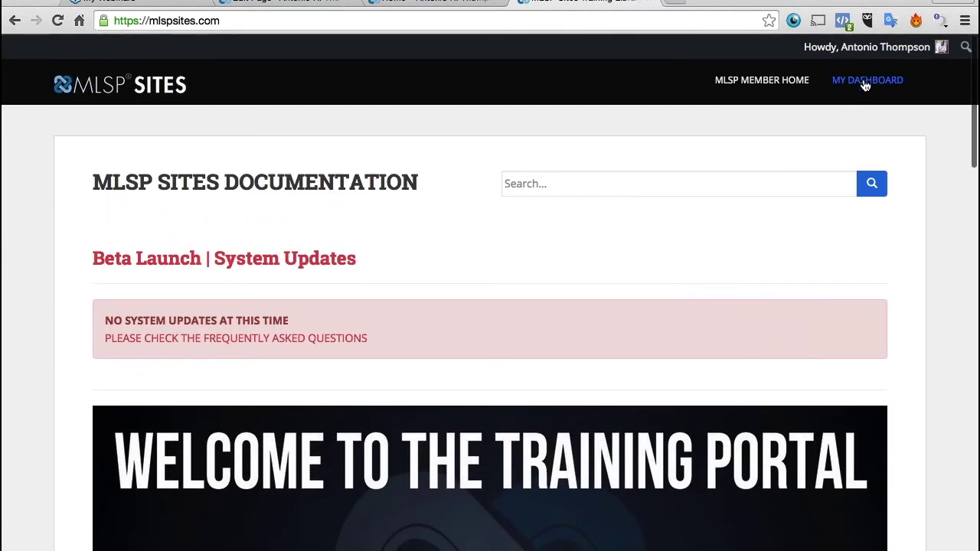
left_click(864, 85)
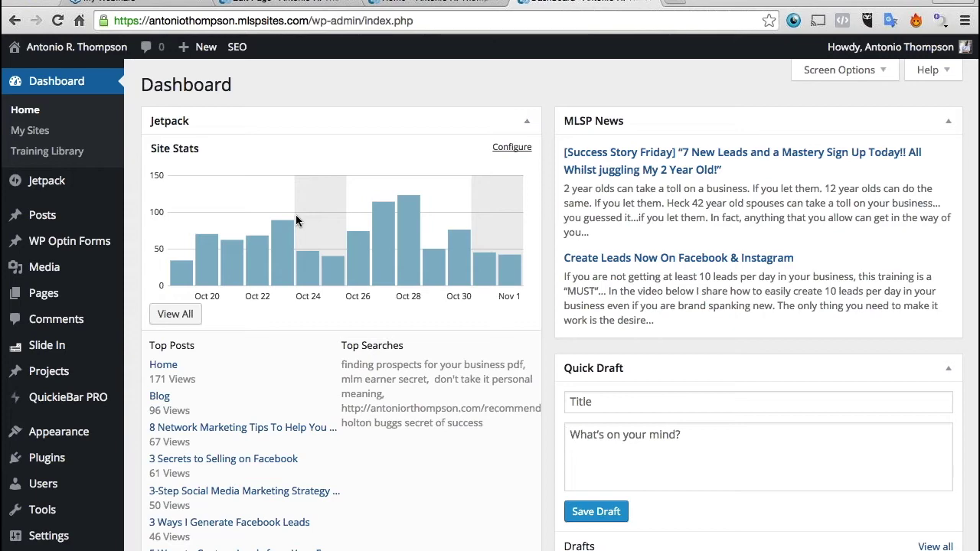
Open the 'Home' page's Edit Page screen from Pages > All Pages
left_click(45, 295)
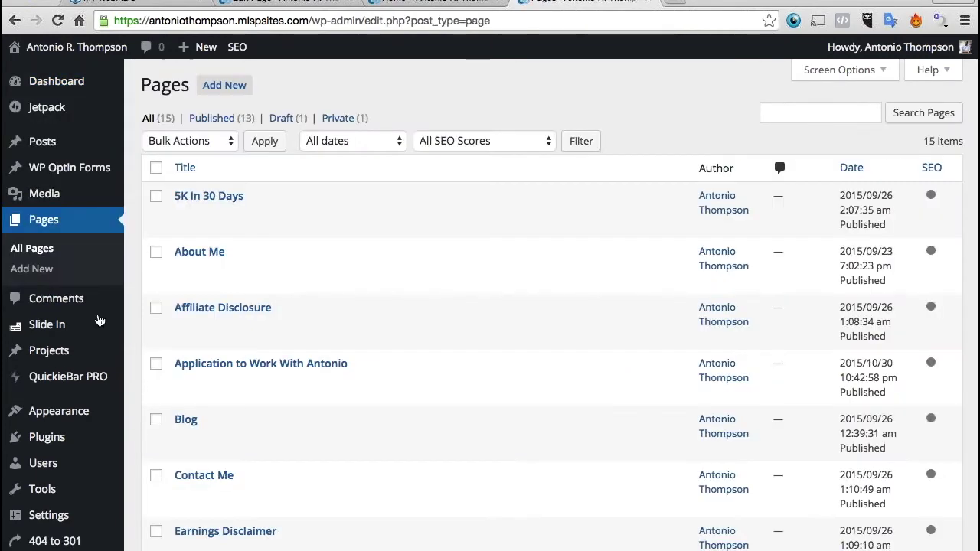
scroll(100, 320, "down", 5)
left_click(185, 257)
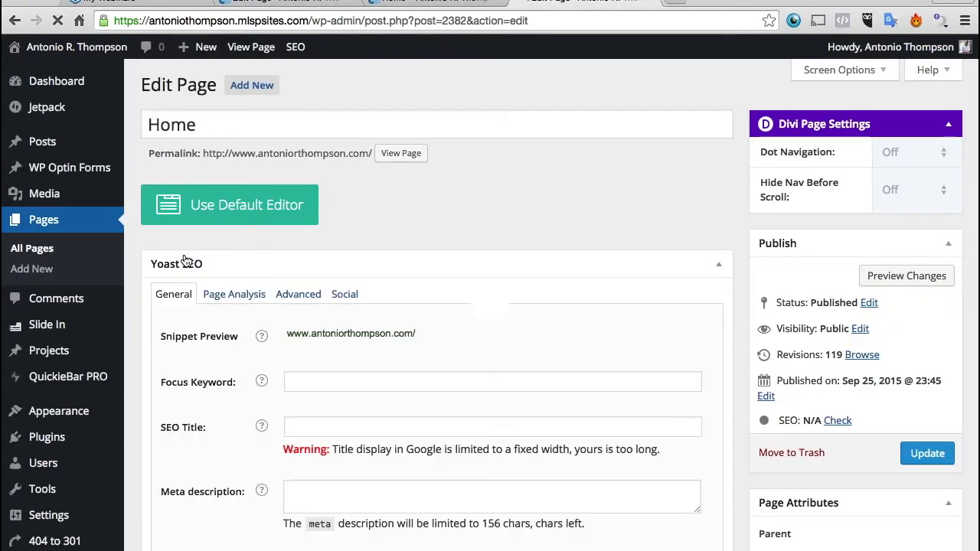
scroll(554, 302, "down", 2)
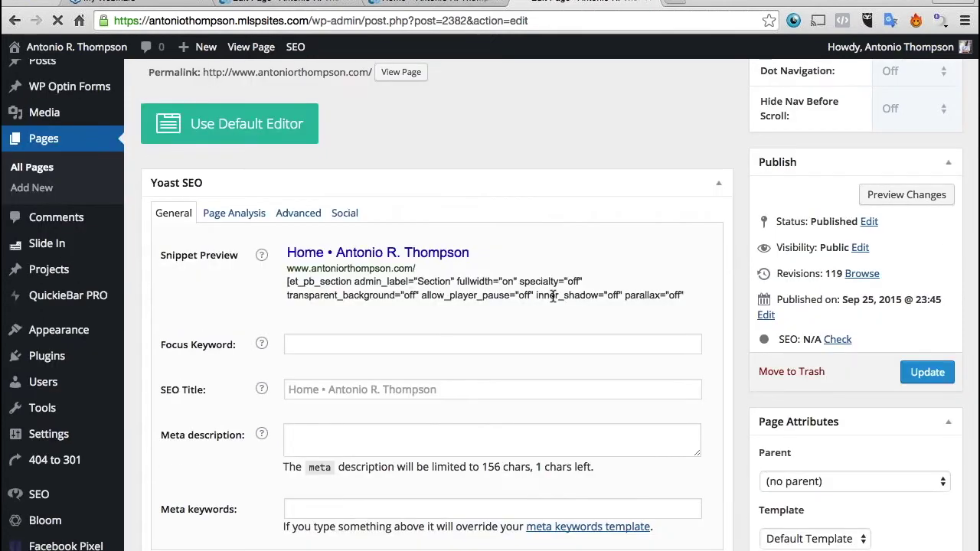
scroll(554, 303, "down", 3)
scroll(555, 302, "down", 2)
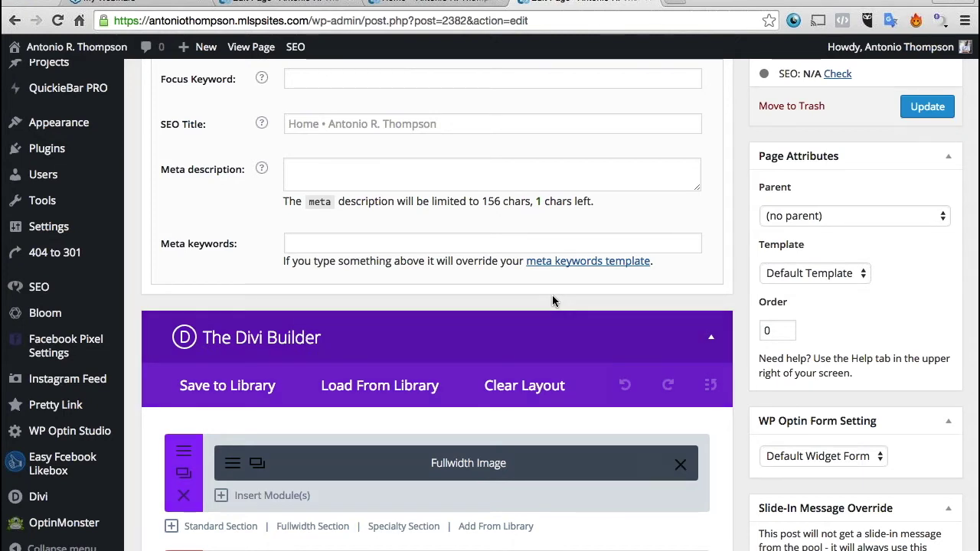
scroll(553, 301, "down", 3)
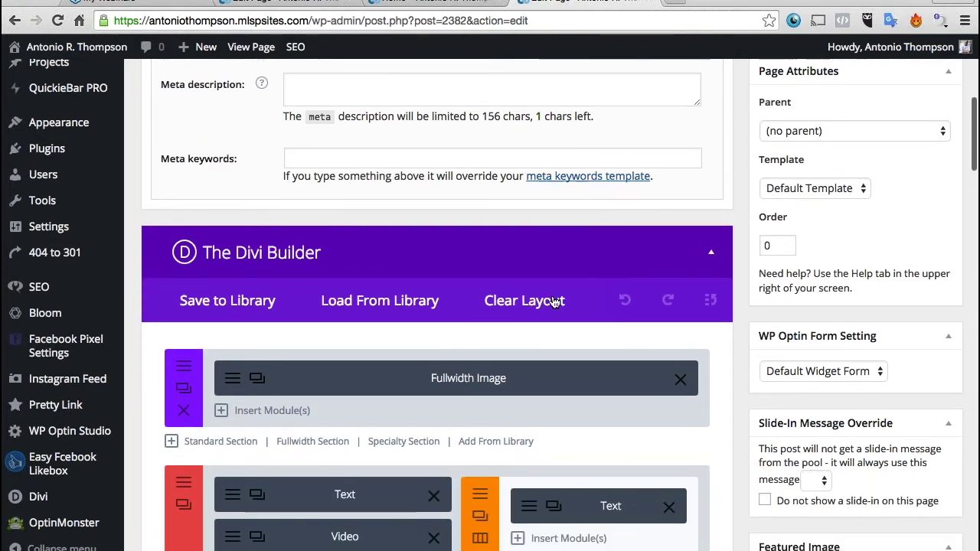
scroll(555, 302, "down", 1)
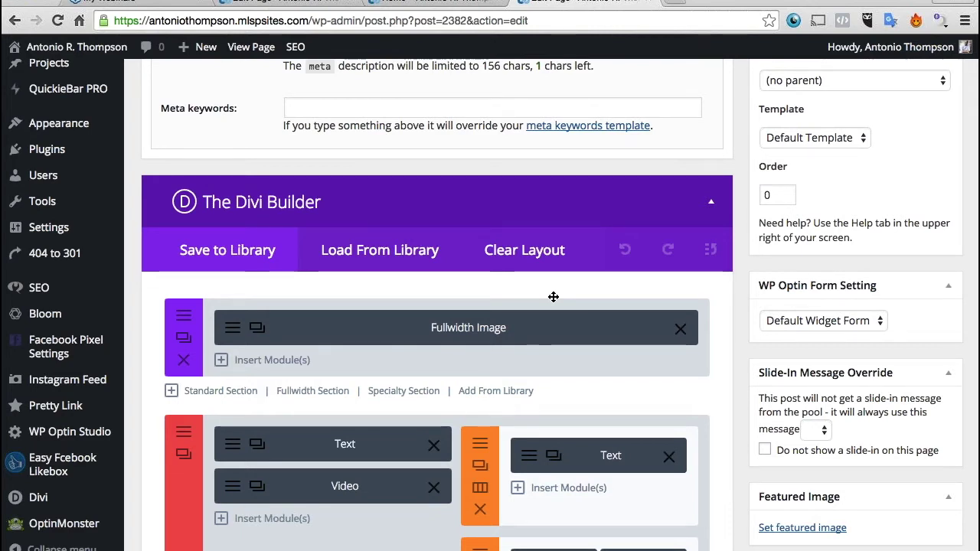
scroll(284, 341, "down", 1)
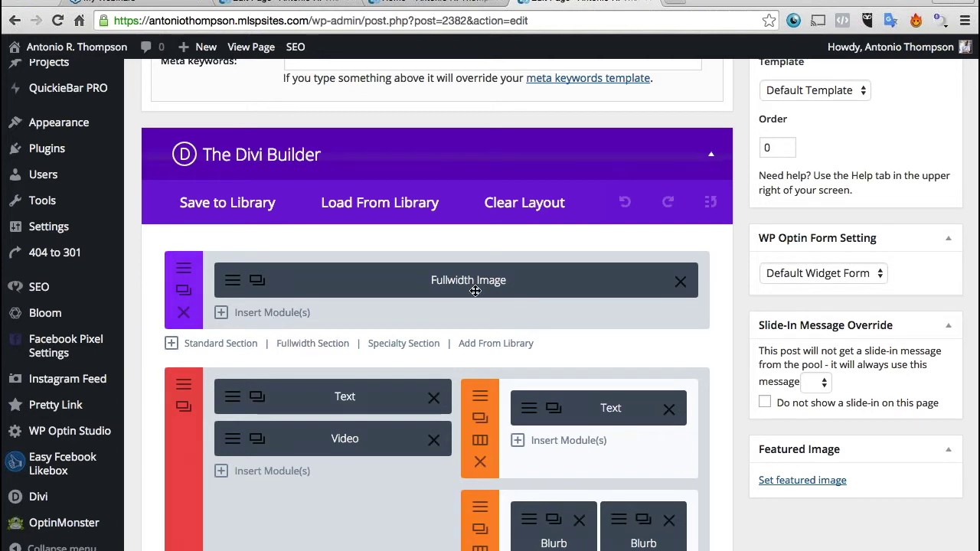
scroll(352, 247, "down", 1)
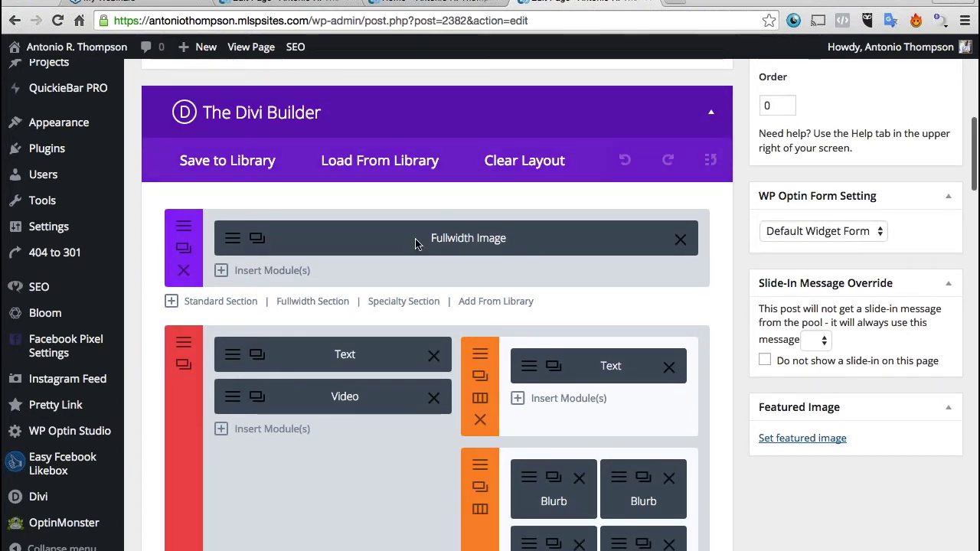
left_click(416, 8)
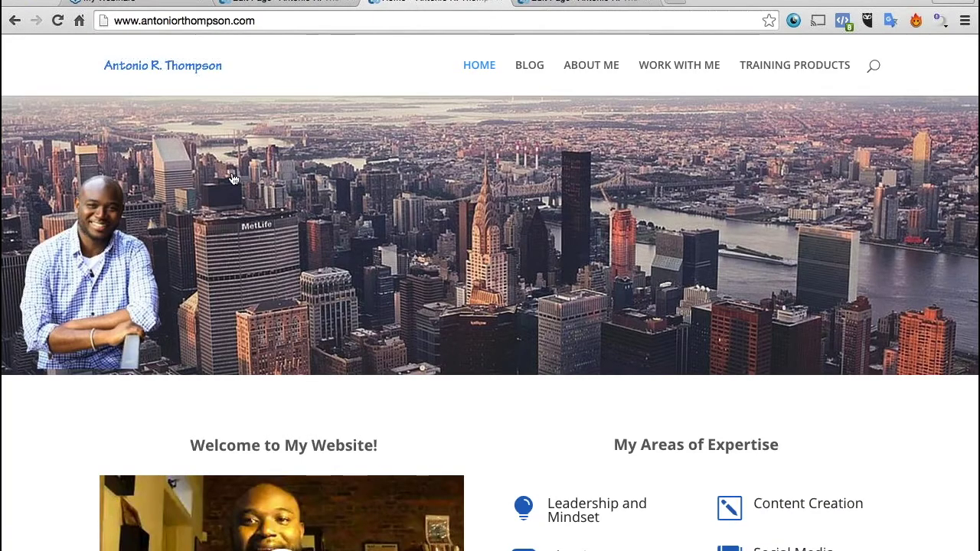
left_click(554, 4)
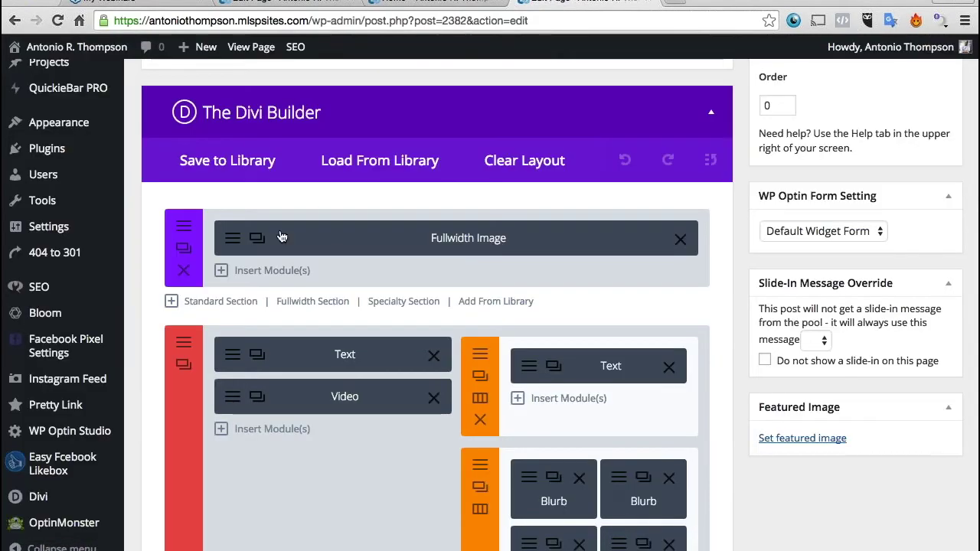
left_click(230, 241)
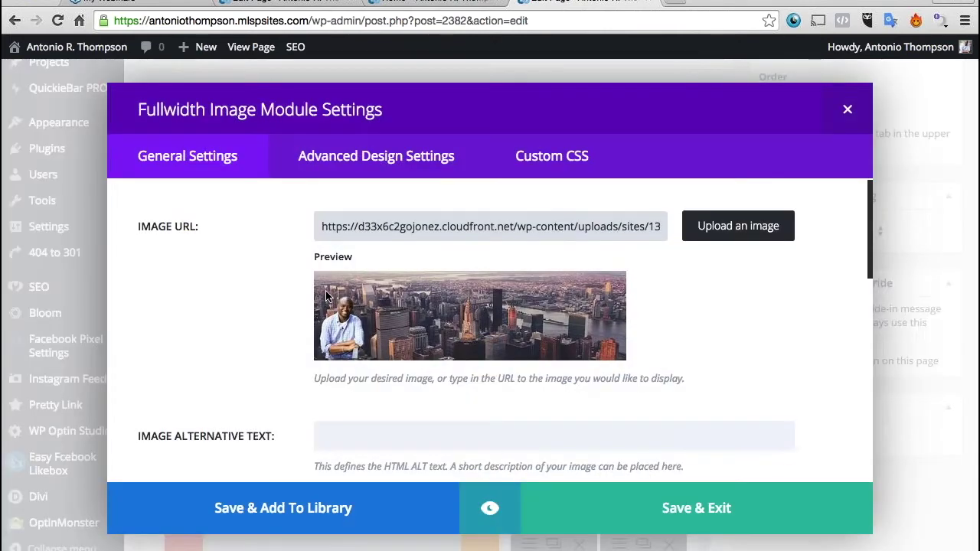
scroll(505, 272, "down", 1)
scroll(506, 272, "up", 1)
scroll(505, 272, "down", 1)
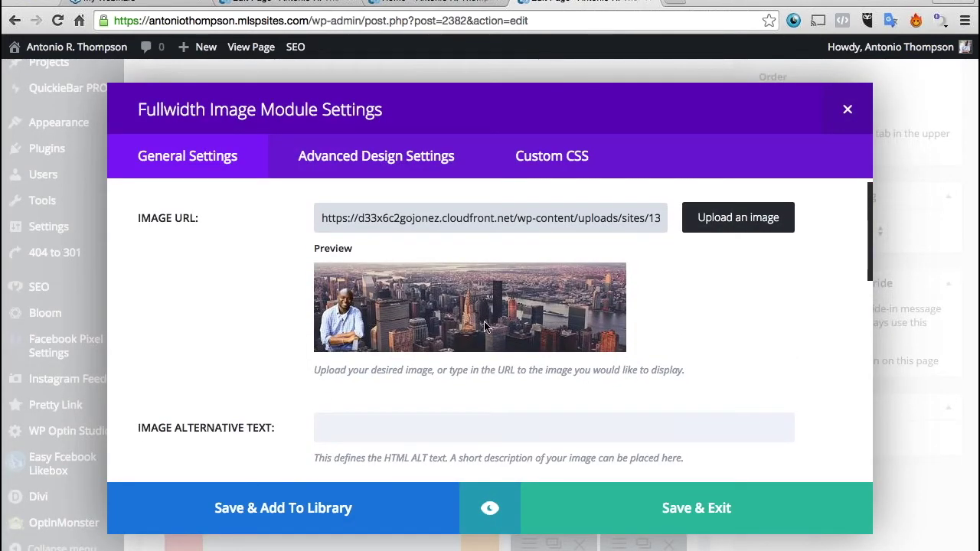
left_click(848, 111)
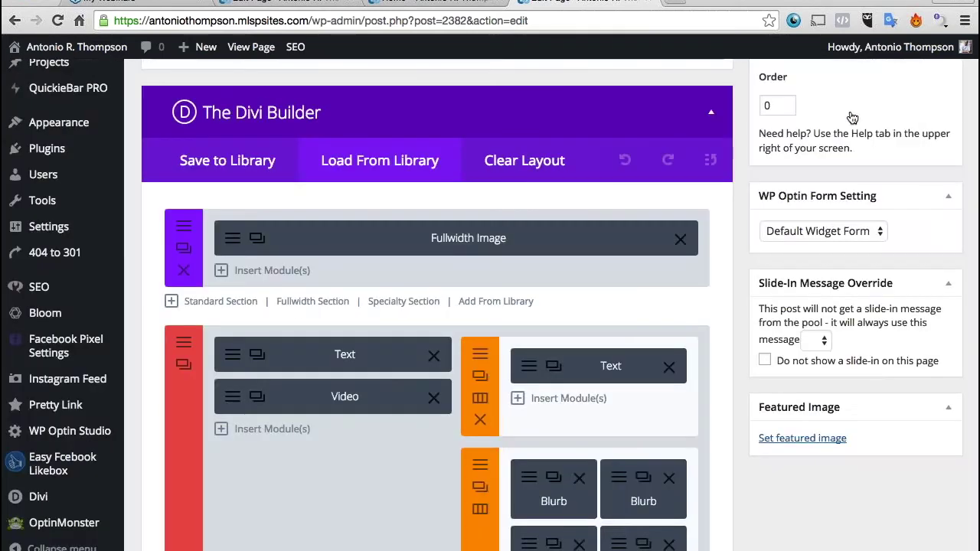
left_click(258, 274)
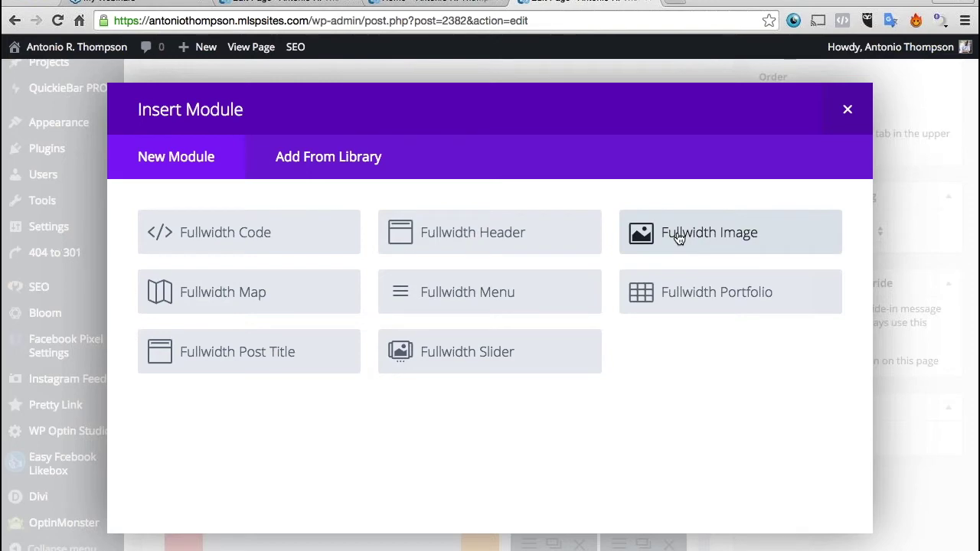
left_click(716, 232)
left_click(755, 239)
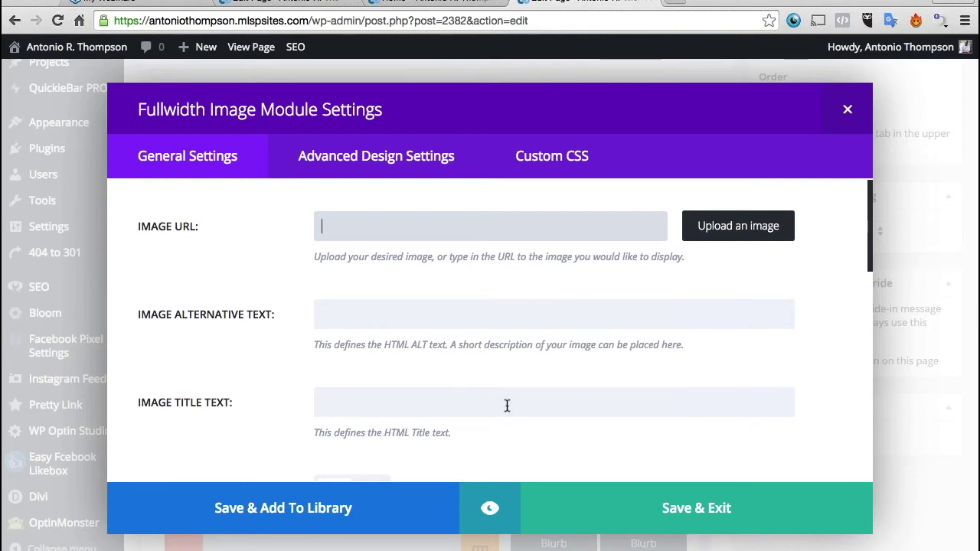
left_click(848, 109)
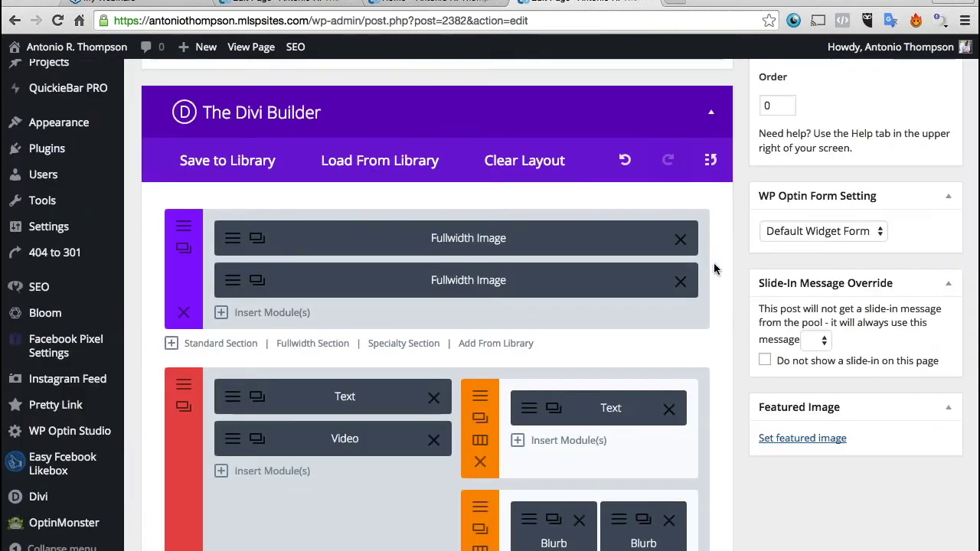
left_click(679, 281)
scroll(662, 287, "down", 3)
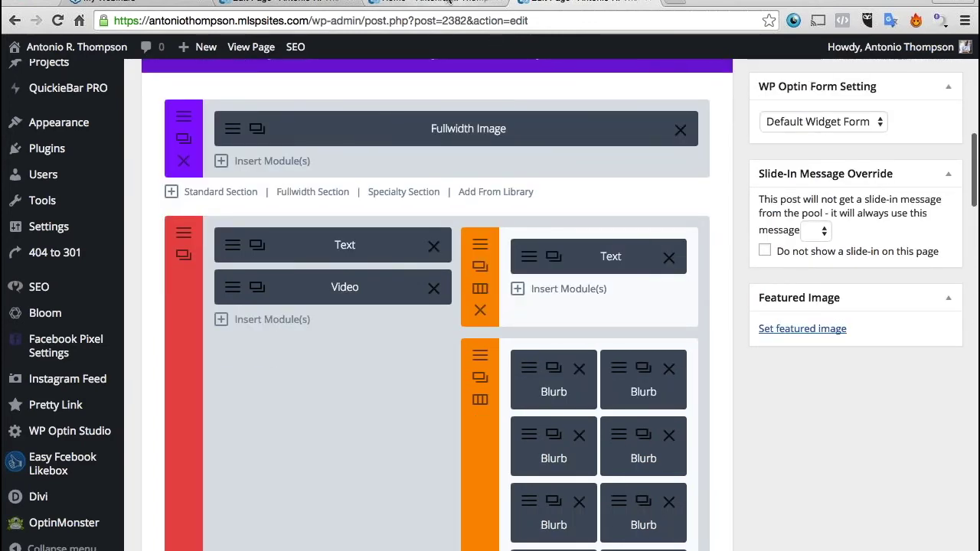
left_click(450, 2)
Review and close the 'My Areas of Expertise' text module settings
scroll(312, 271, "down", 4)
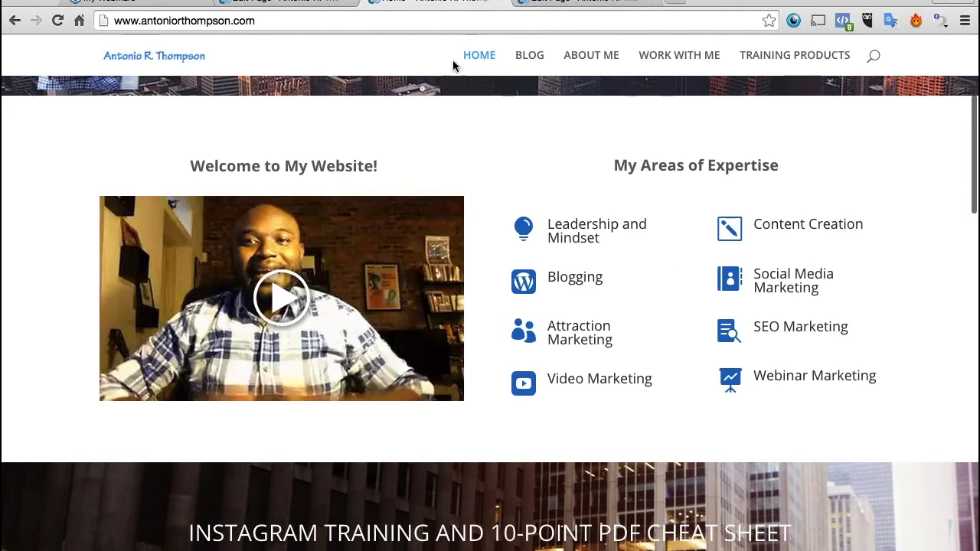
left_click(548, 2)
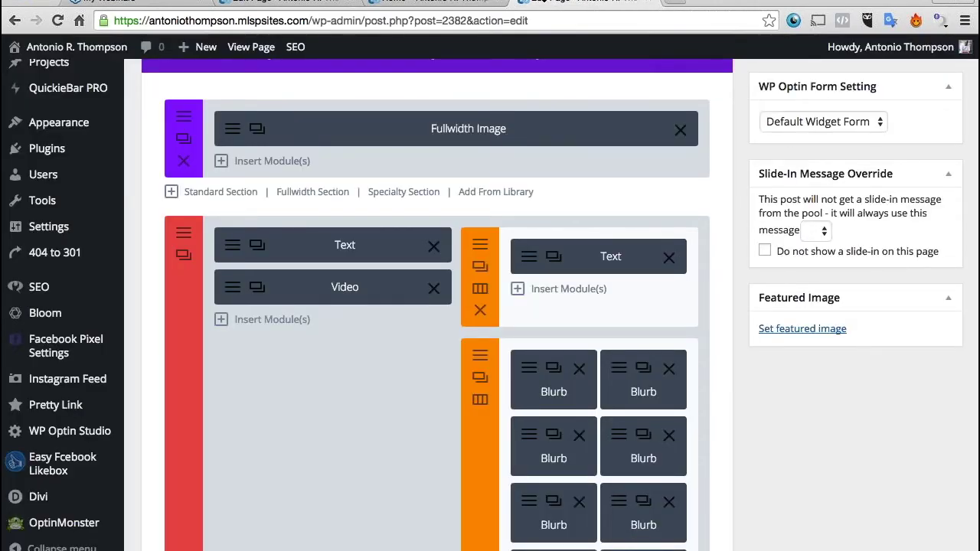
scroll(606, 296, "down", 3)
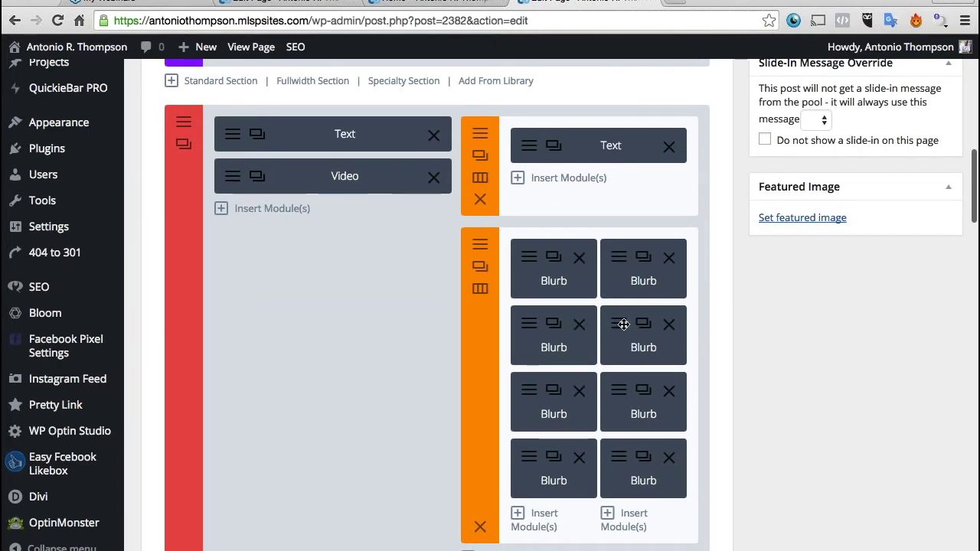
left_click(527, 148)
scroll(277, 317, "down", 3)
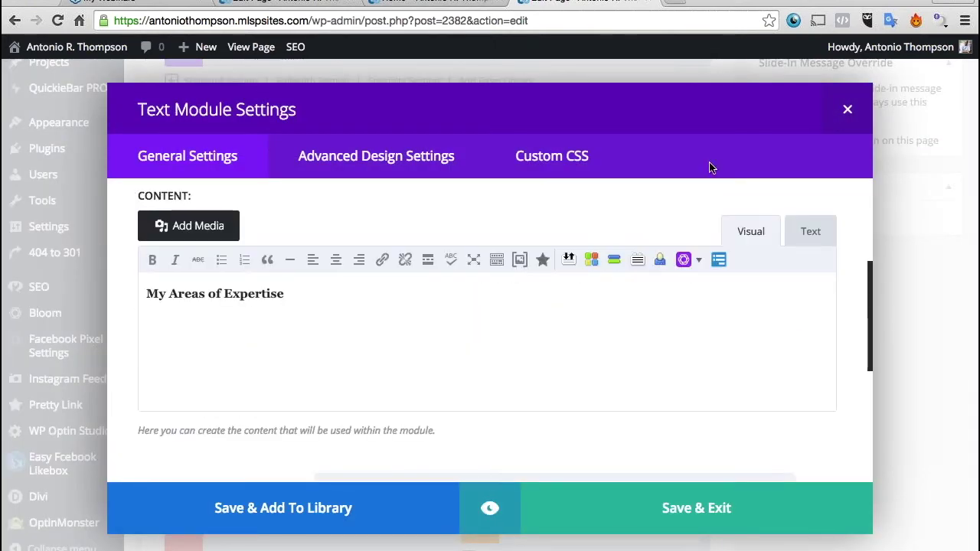
left_click(848, 111)
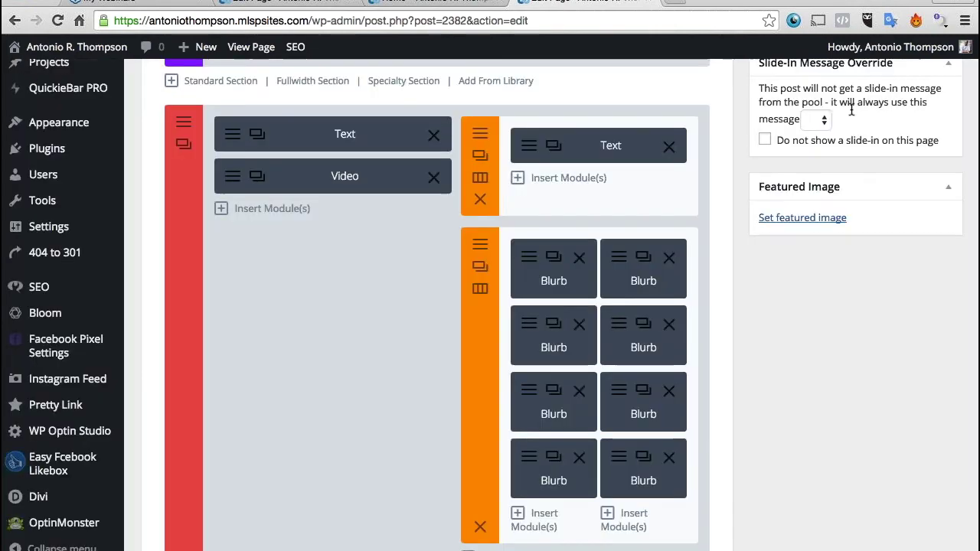
Compare with the live homepage, check 'Welcome to My Website!' settings, then reach the Video and Blurb modules
left_click(433, 6)
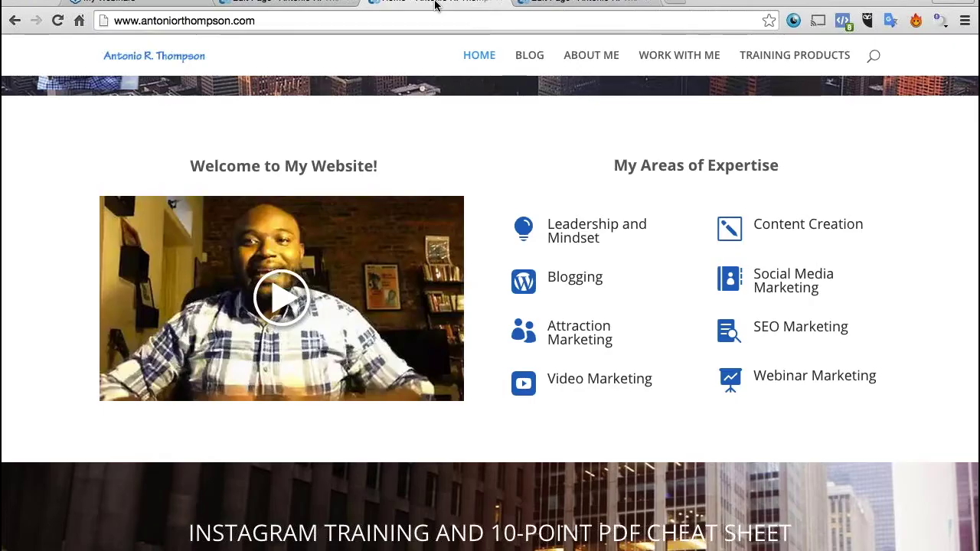
left_click(354, 5)
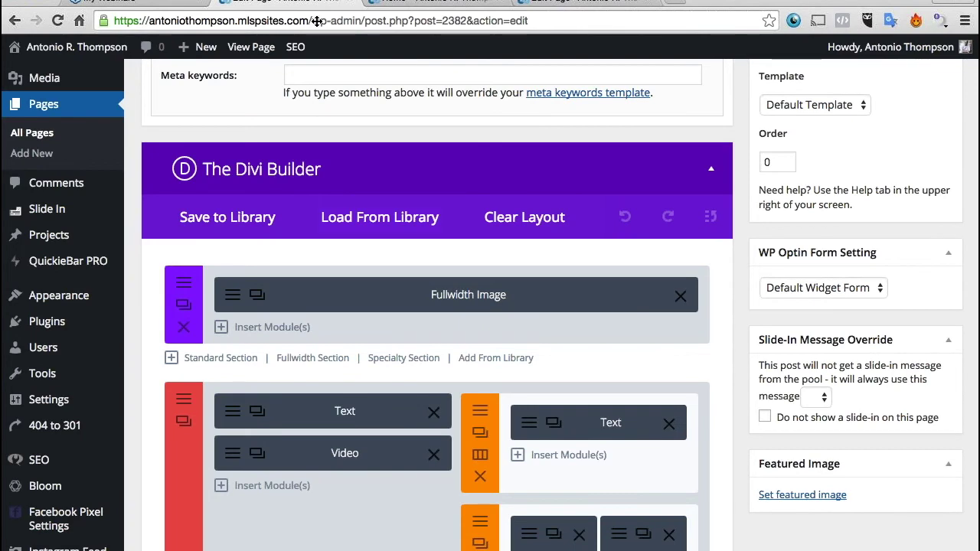
left_click(232, 413)
scroll(321, 402, "down", 2)
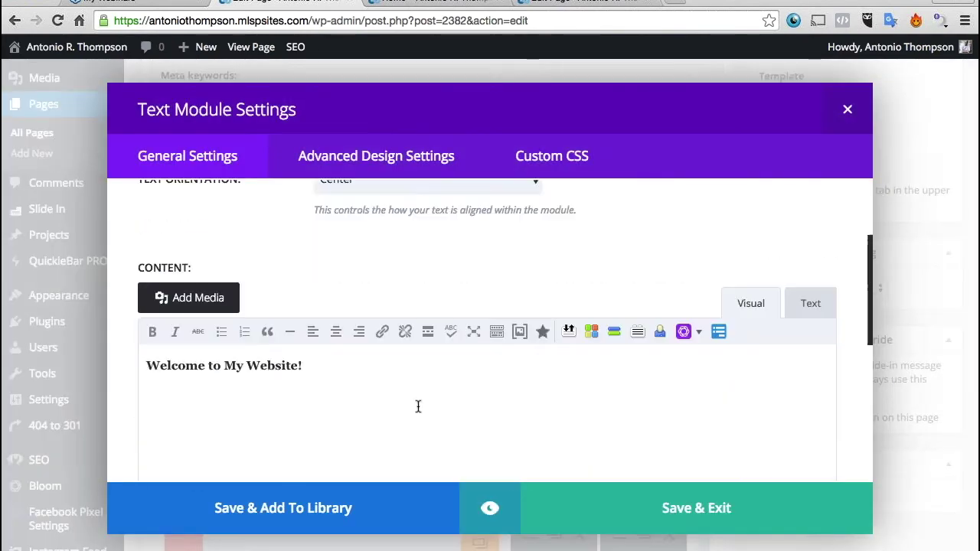
left_click(845, 119)
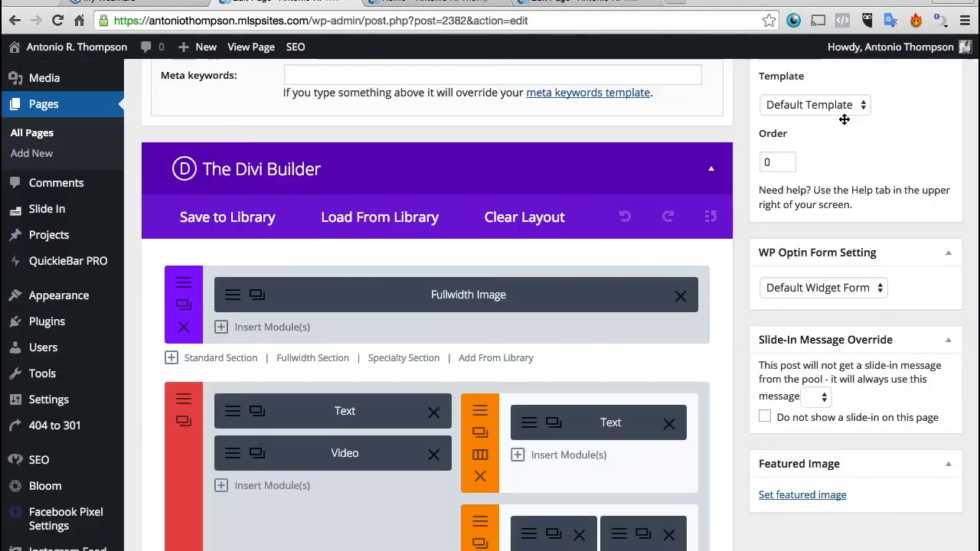
scroll(845, 120, "down", 3)
scroll(844, 120, "down", 1)
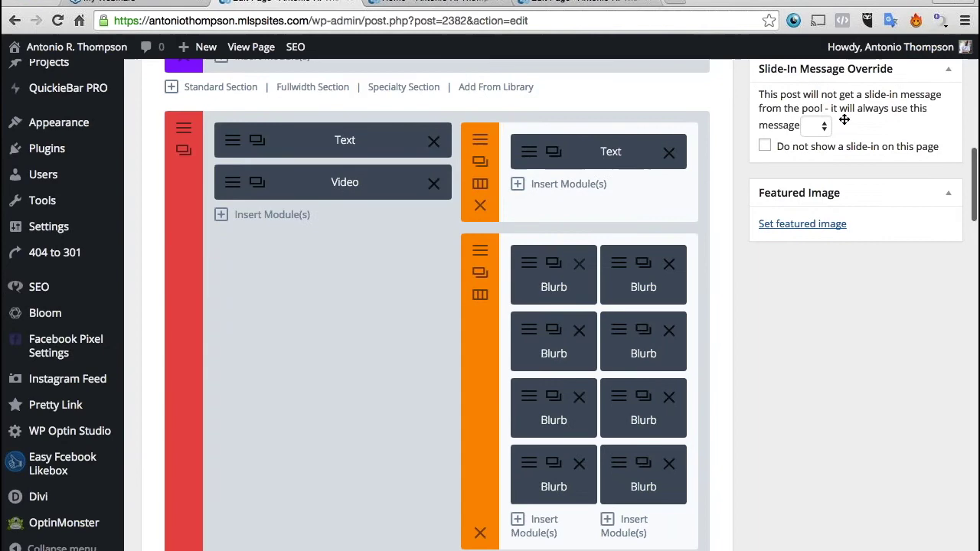
left_click(229, 184)
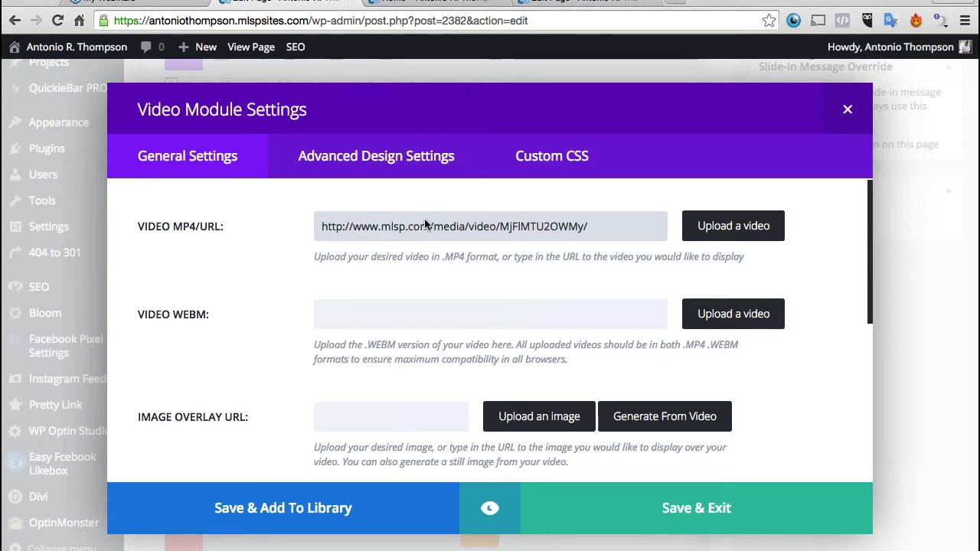
left_click(847, 109)
scroll(851, 104, "down", 3)
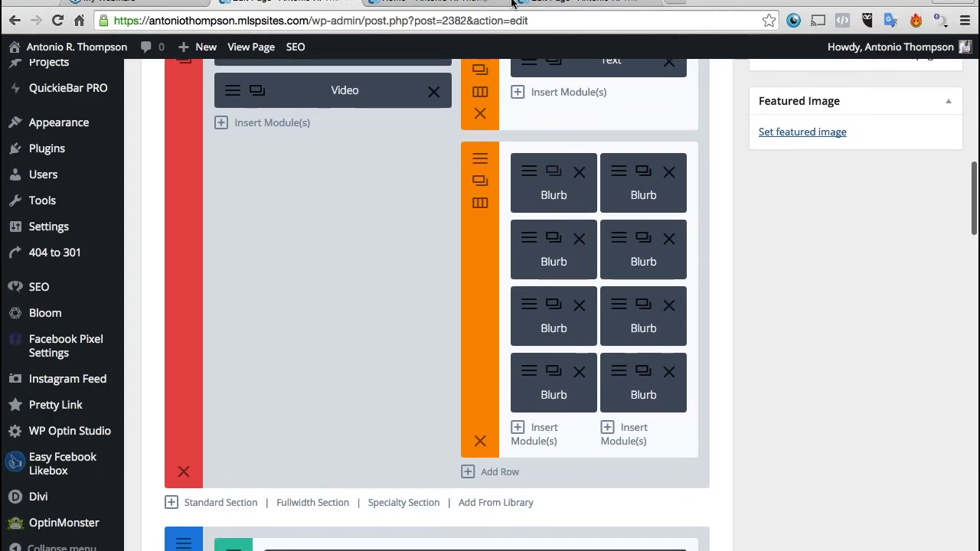
left_click(453, 2)
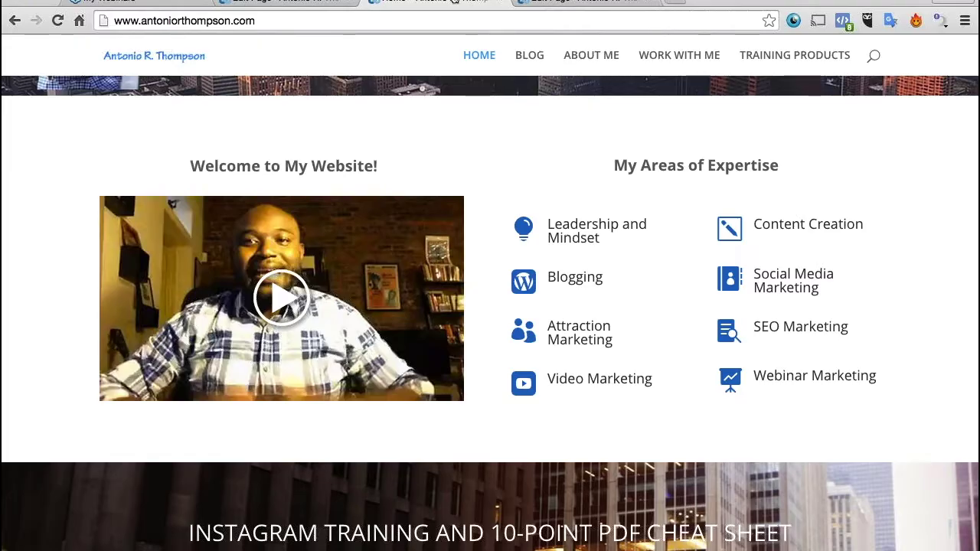
left_click(315, 6)
left_click(264, 2)
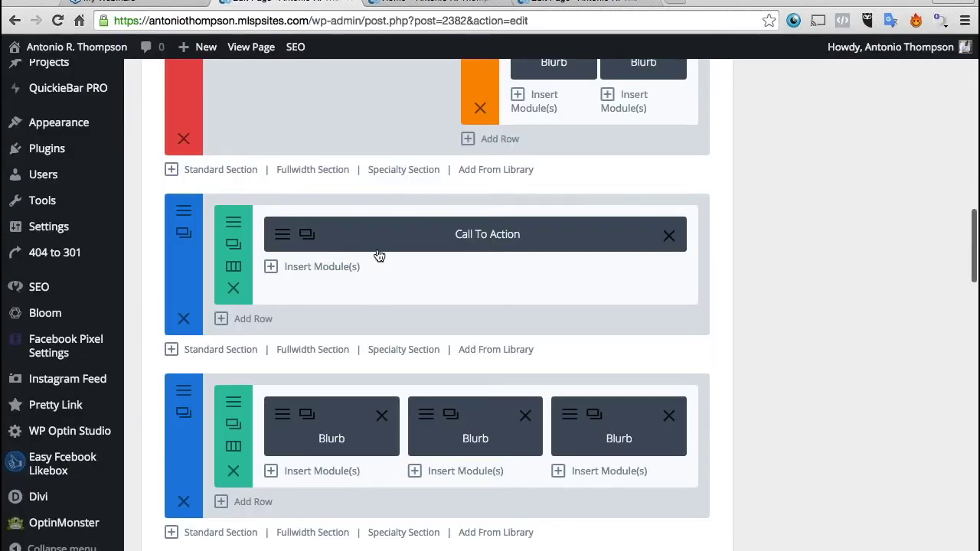
left_click(275, 241)
scroll(513, 304, "down", 2)
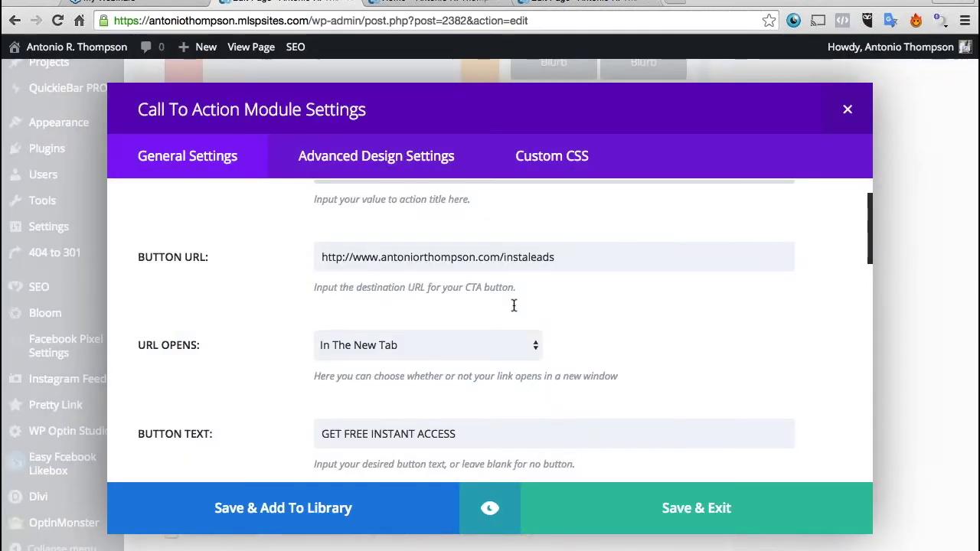
scroll(512, 306, "up", 1)
scroll(551, 276, "up", 1)
scroll(439, 310, "down", 1)
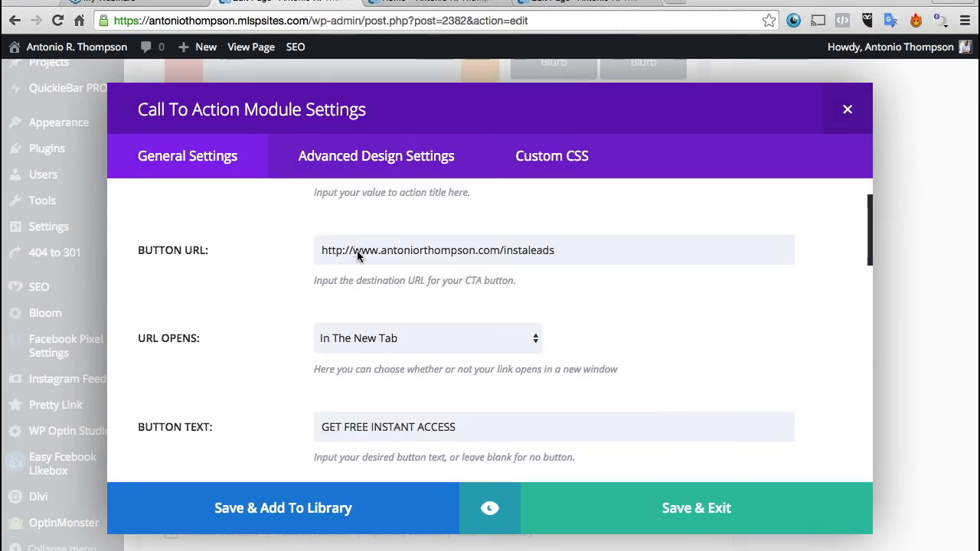
scroll(394, 344, "down", 1)
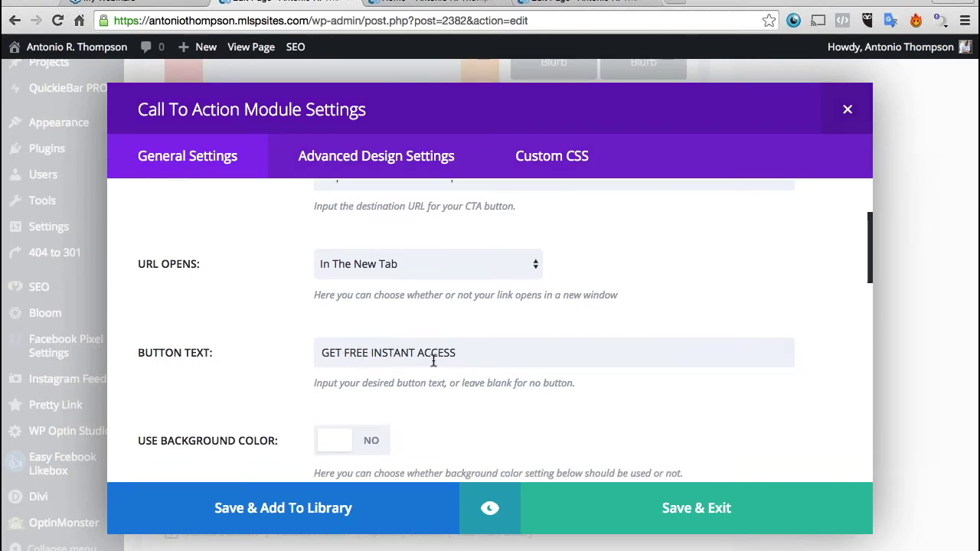
left_click(848, 108)
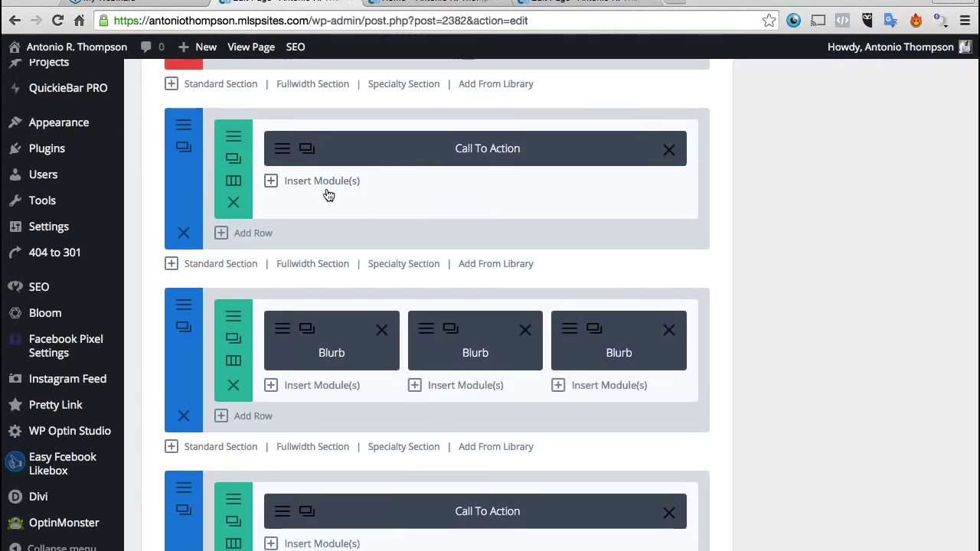
left_click(326, 190)
scroll(326, 194, "down", 3)
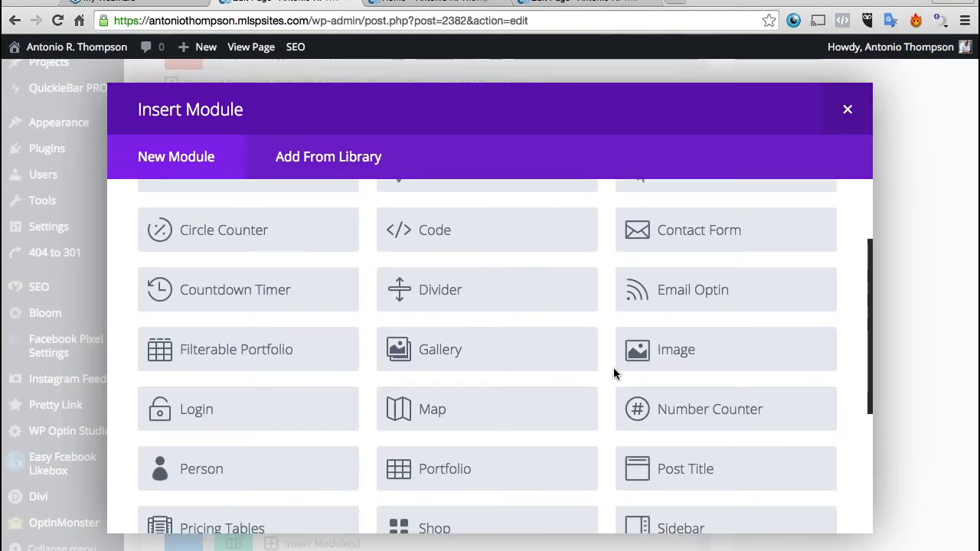
left_click(651, 351)
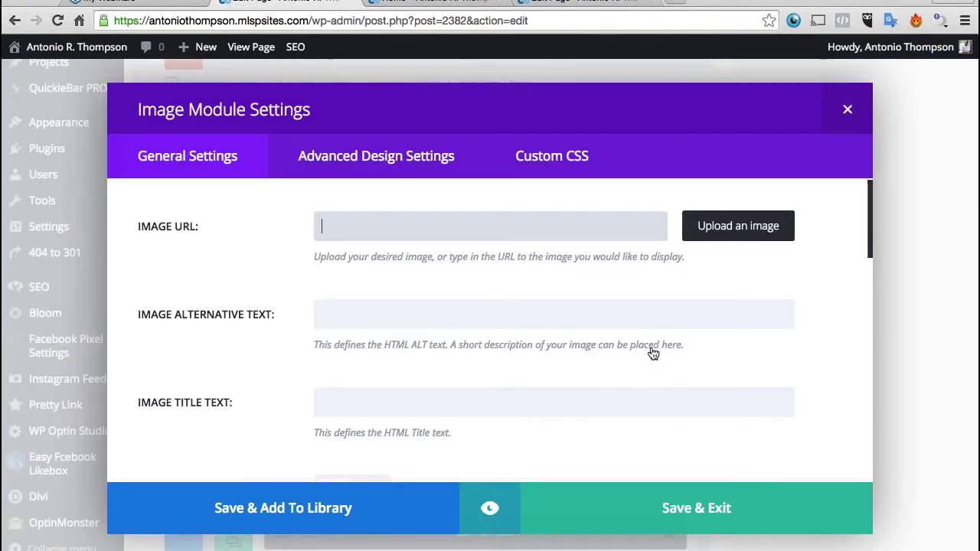
left_click(847, 109)
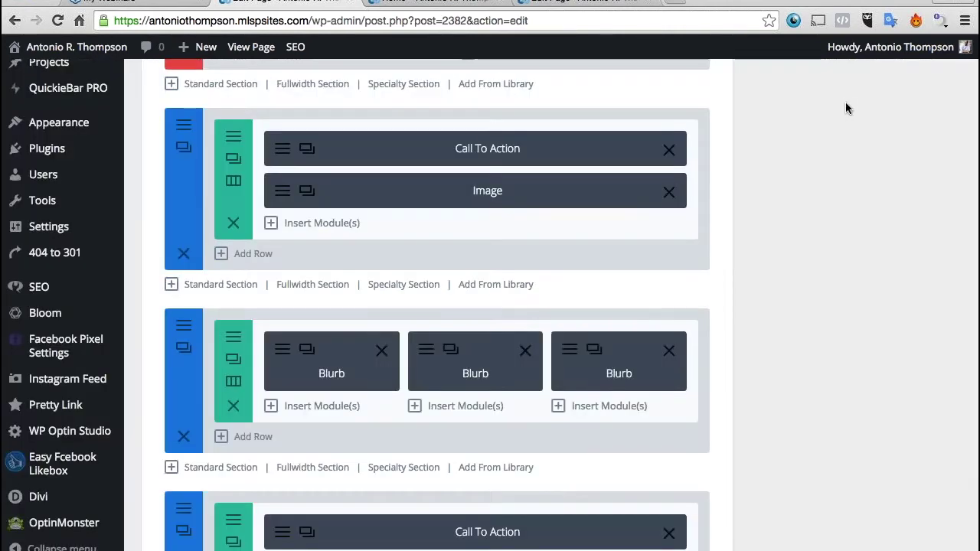
left_click(668, 193)
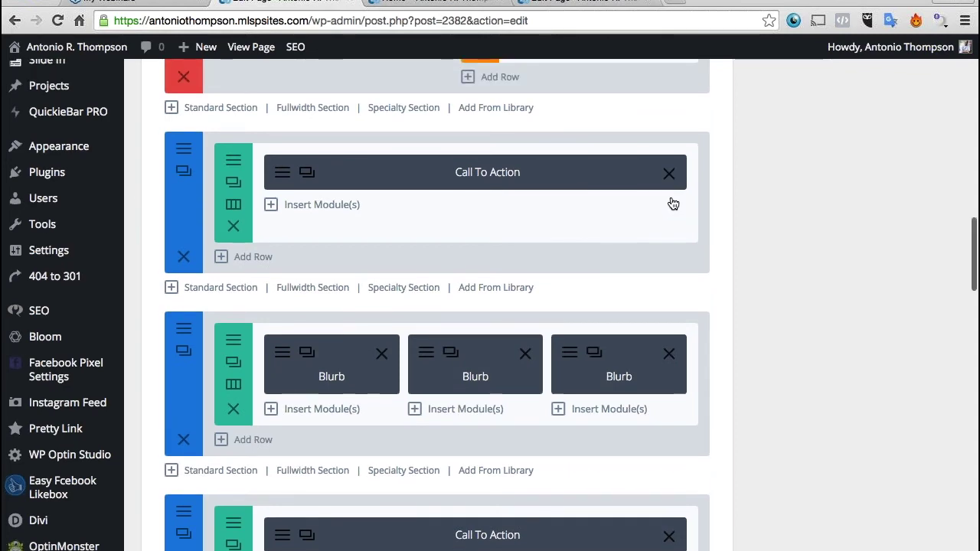
scroll(671, 204, "down", 4)
scroll(672, 203, "down", 1)
scroll(672, 202, "down", 2)
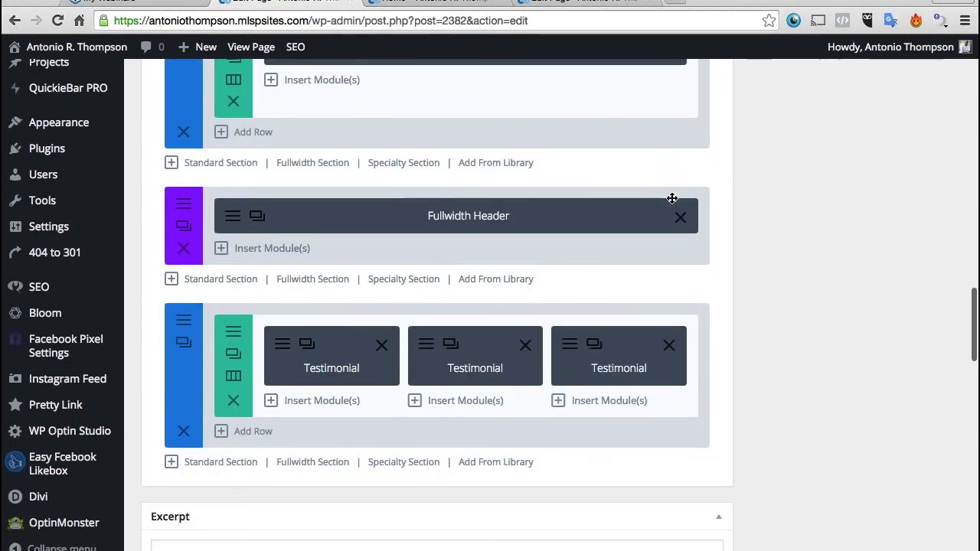
scroll(672, 203, "up", 10)
scroll(672, 201, "up", 5)
scroll(670, 201, "up", 4)
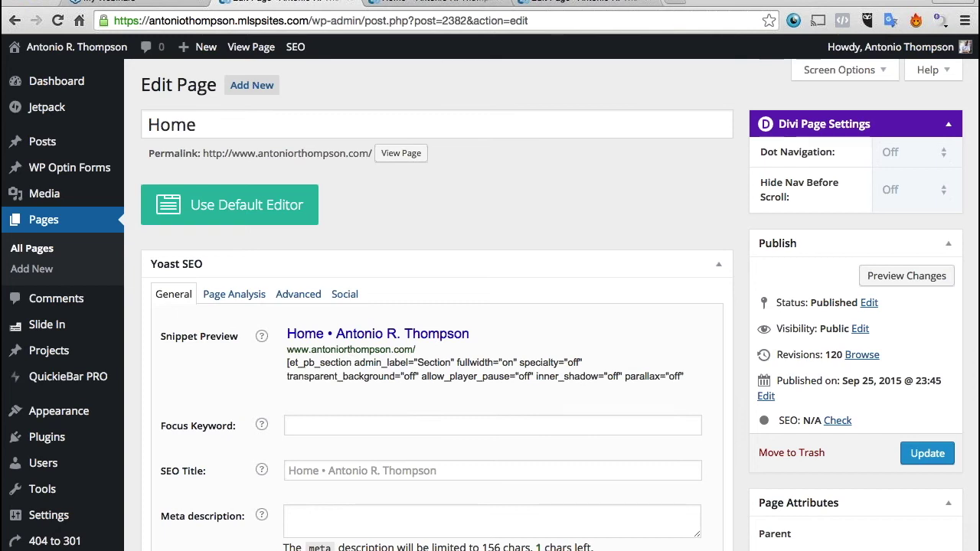
Load antoniorthompson.com/ww, preview the REGISTER ME NOW form, and close it
left_click(426, 20)
type("antoni")
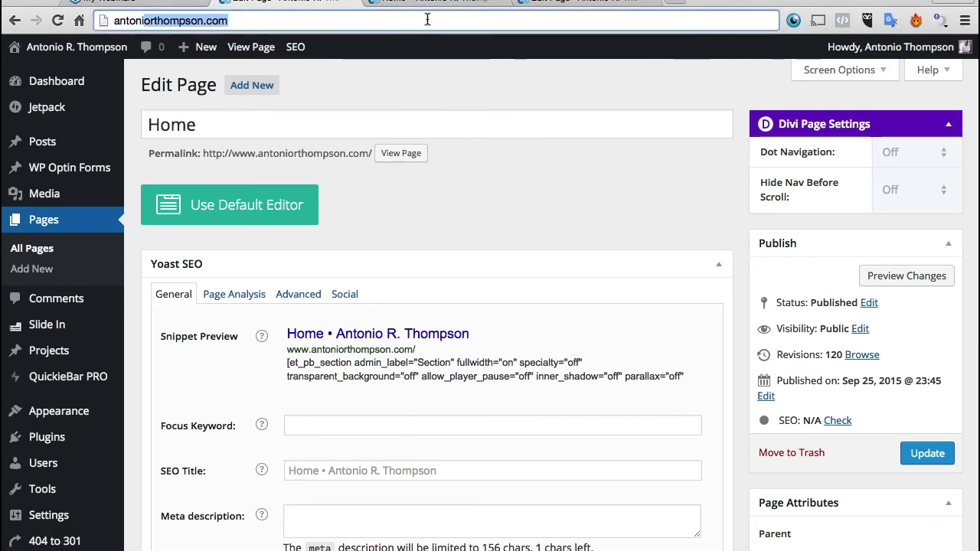
type("orthompson.com")
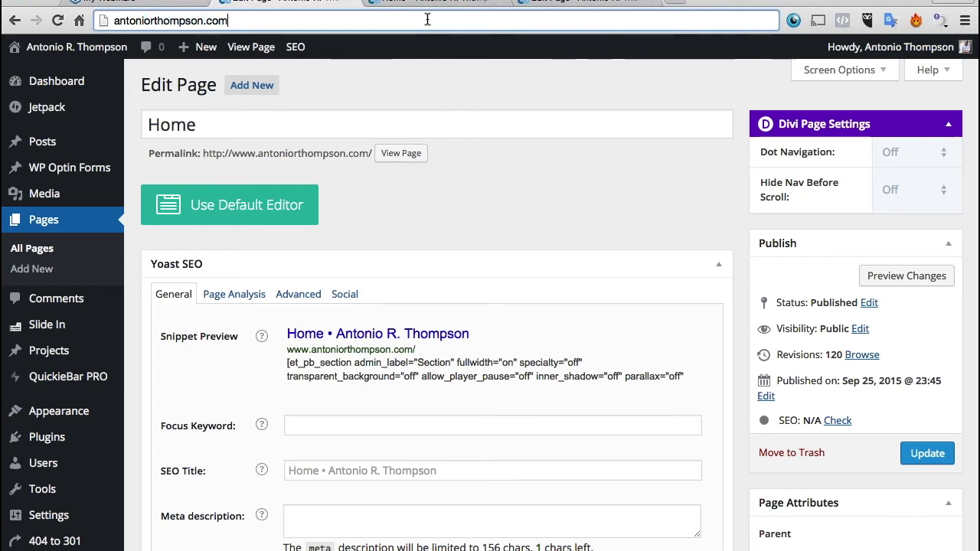
type("/ww")
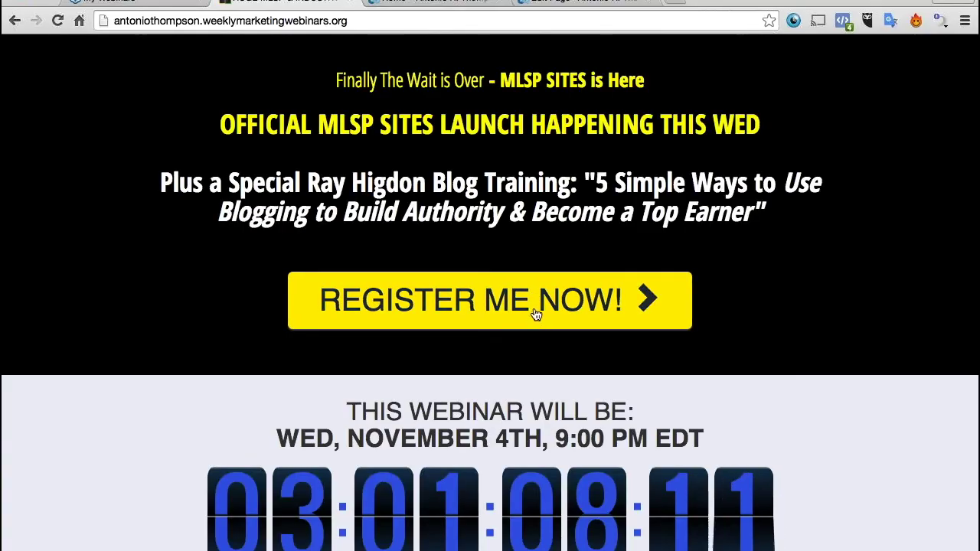
left_click(536, 315)
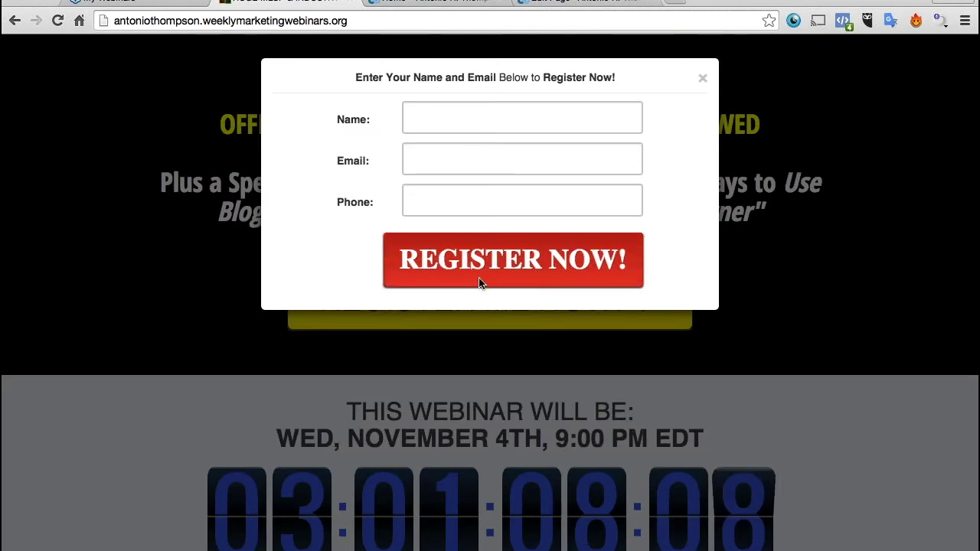
left_click(710, 77)
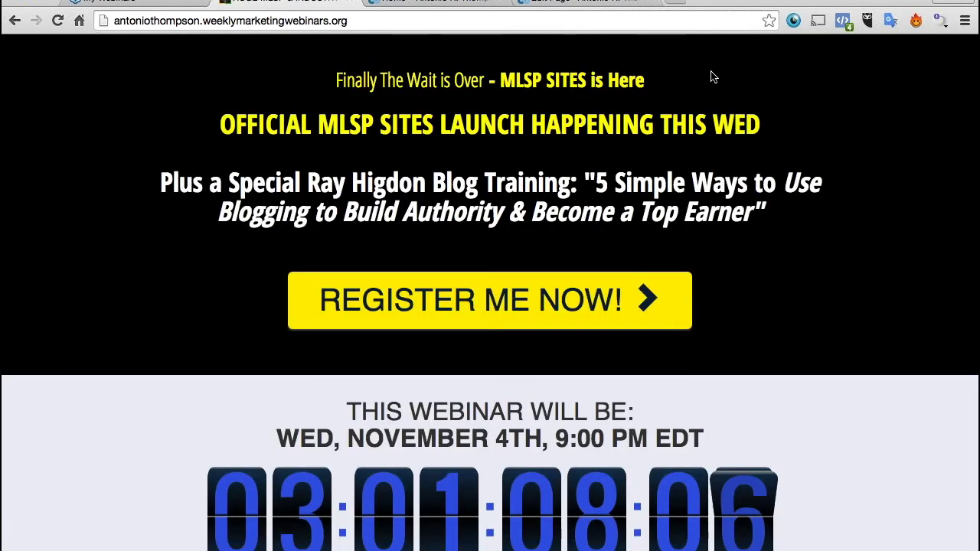
scroll(711, 77, "down", 5)
scroll(711, 76, "down", 3)
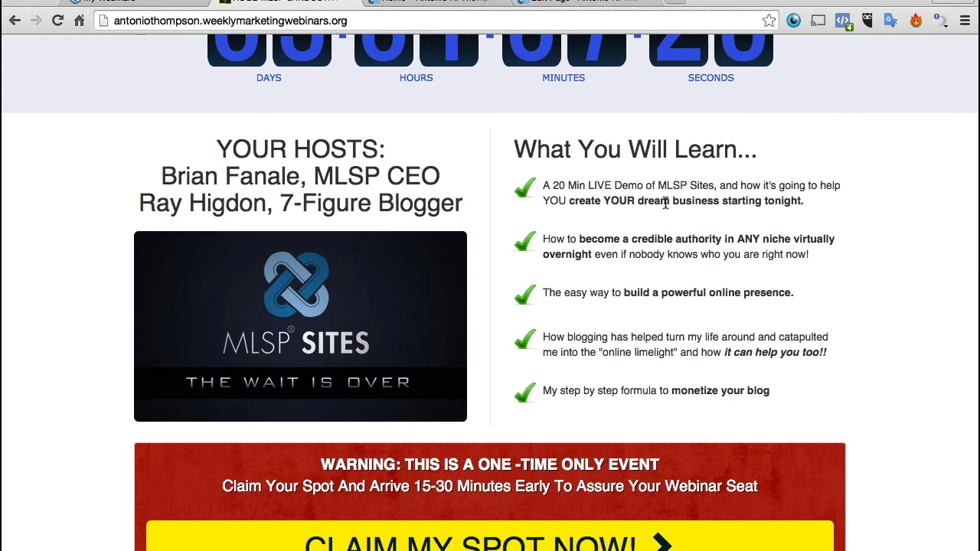
Scroll past hosts, claim a spot, and open the REGISTER ME NOW registration popup
scroll(689, 230, "down", 5)
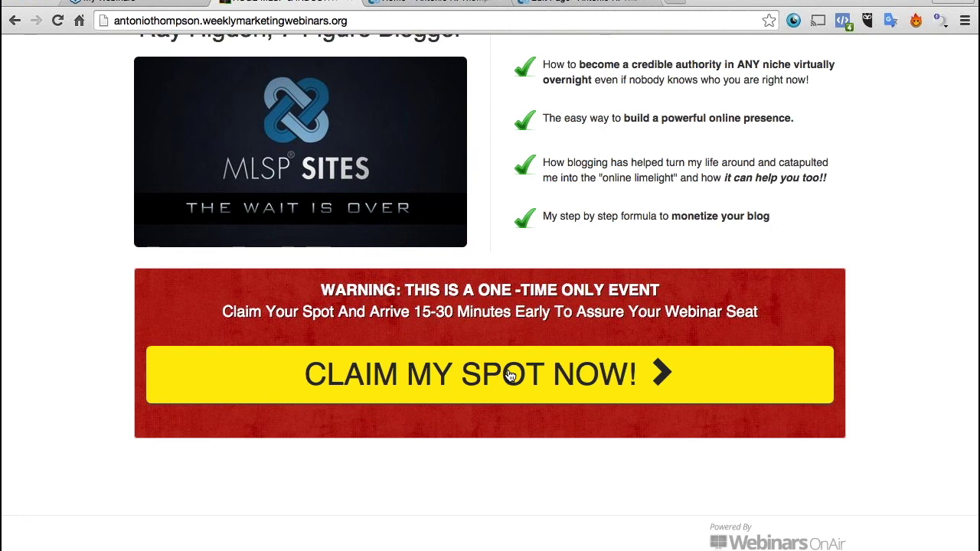
left_click(511, 375)
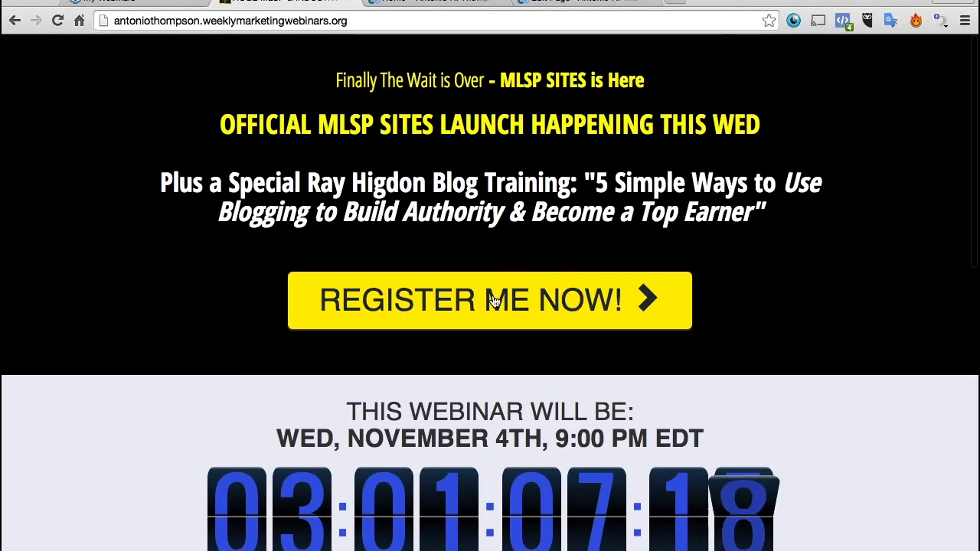
left_click(563, 301)
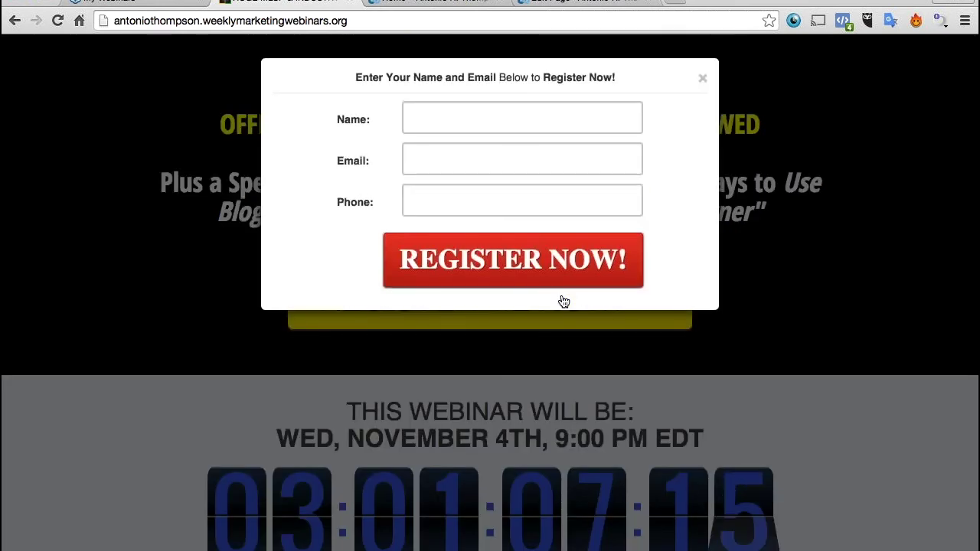